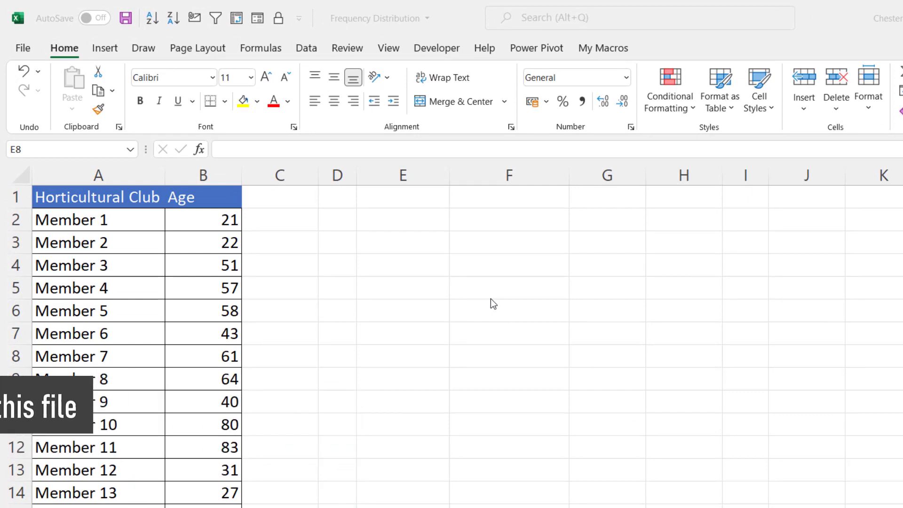
- Enter the heading 'Age Brackets' in E1 and autofit column E to fit it
click(402, 204)
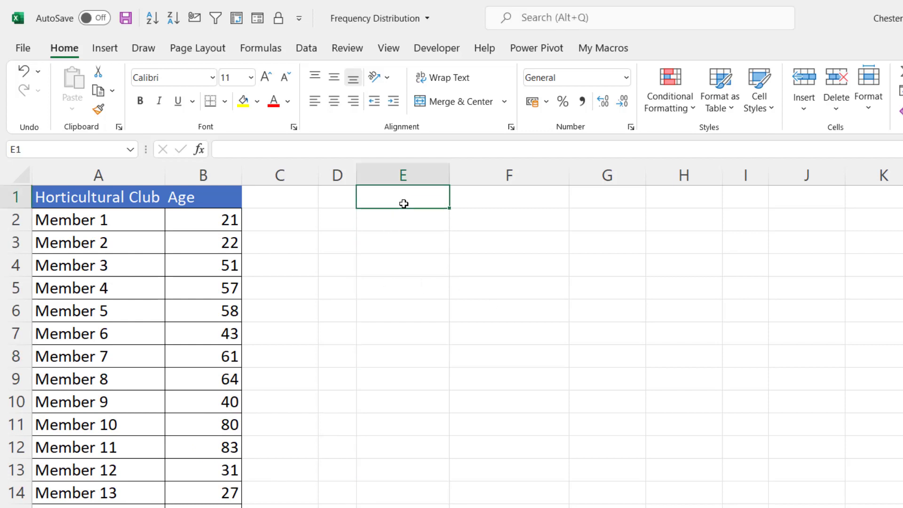
text(Age )
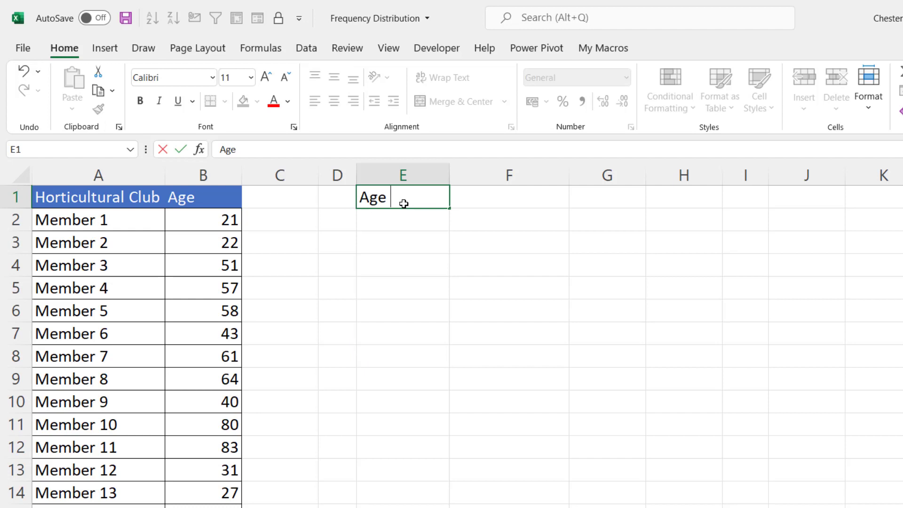
text(Brackets)
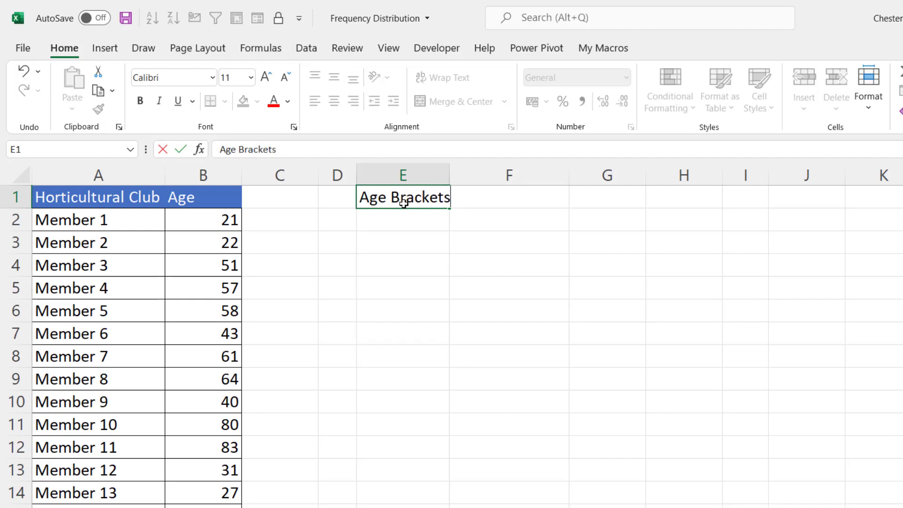
key(Return)
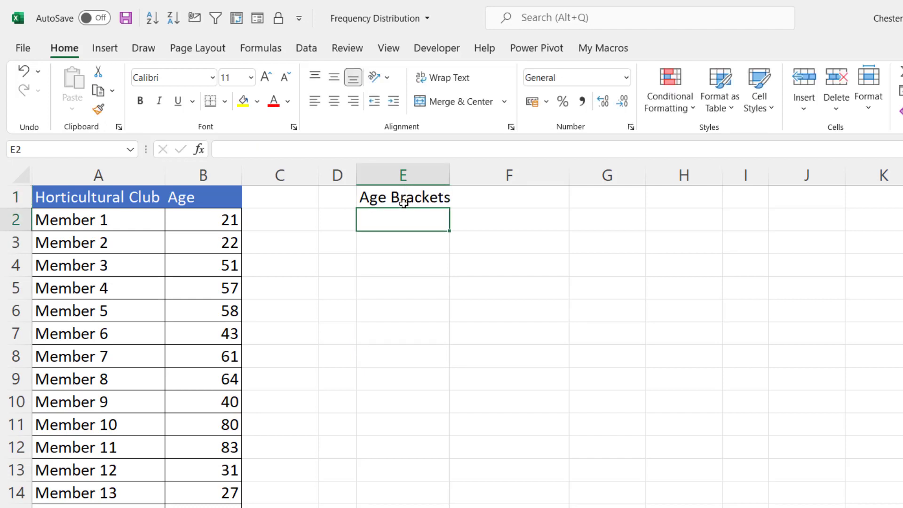
double_click(449, 175)
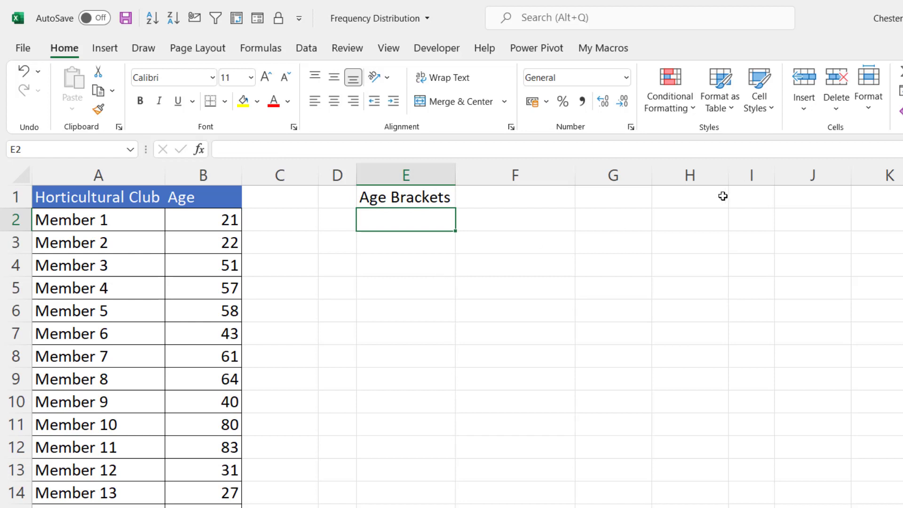
- Add a 'Bin Size' label in H1 with the value 10 in I1
click(679, 197)
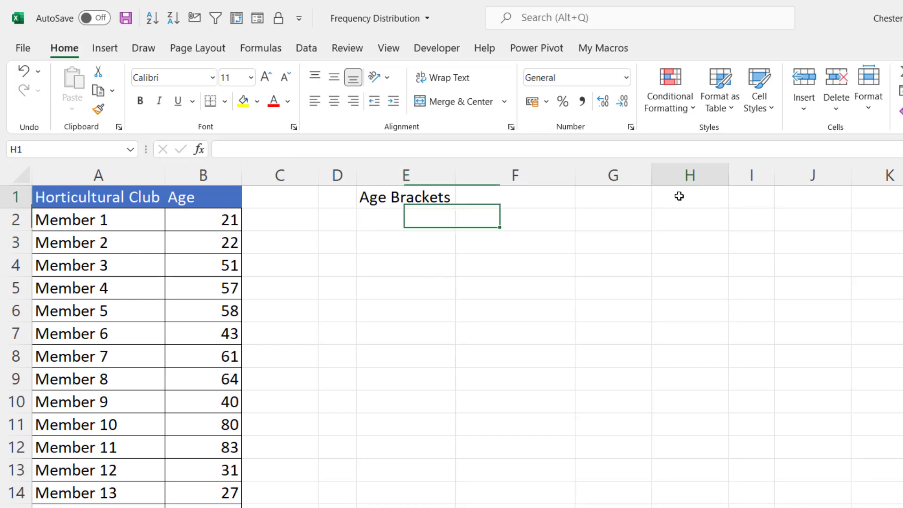
text(Bins)
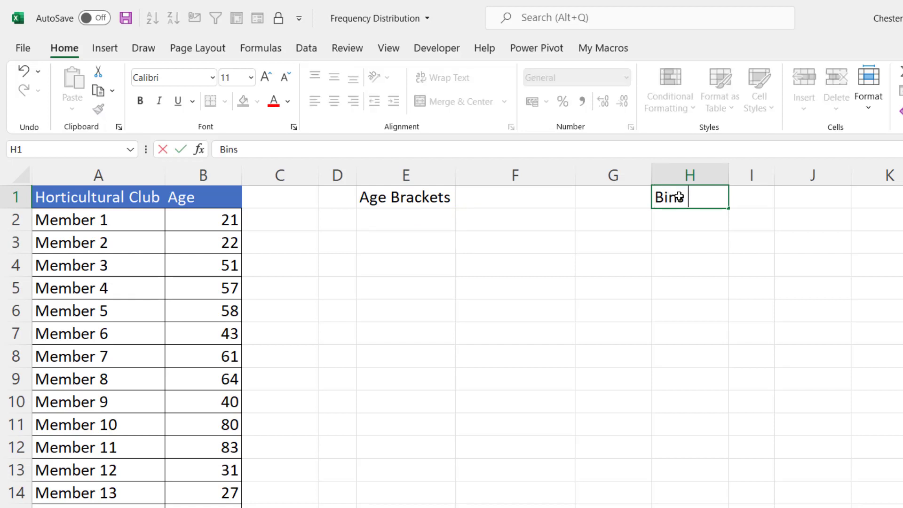
key(BackSpace)
text( Size)
key(Tab)
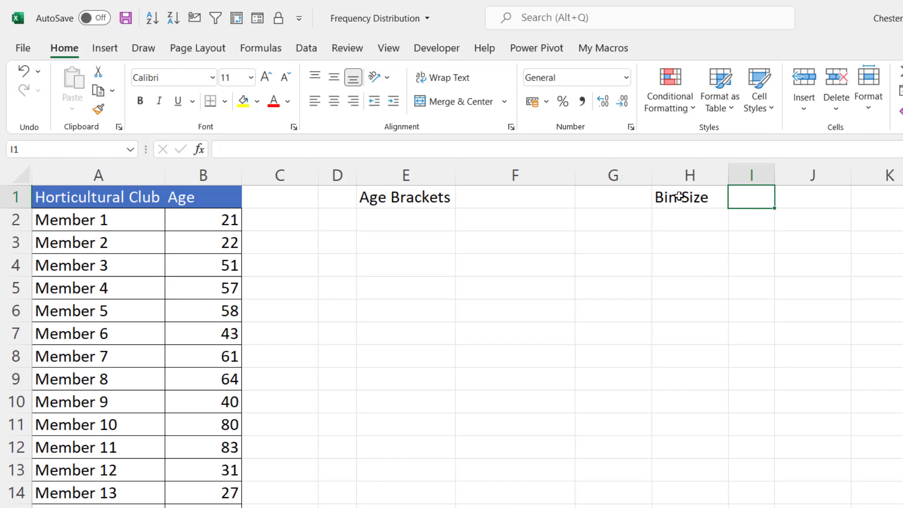
text(10)
key(Return)
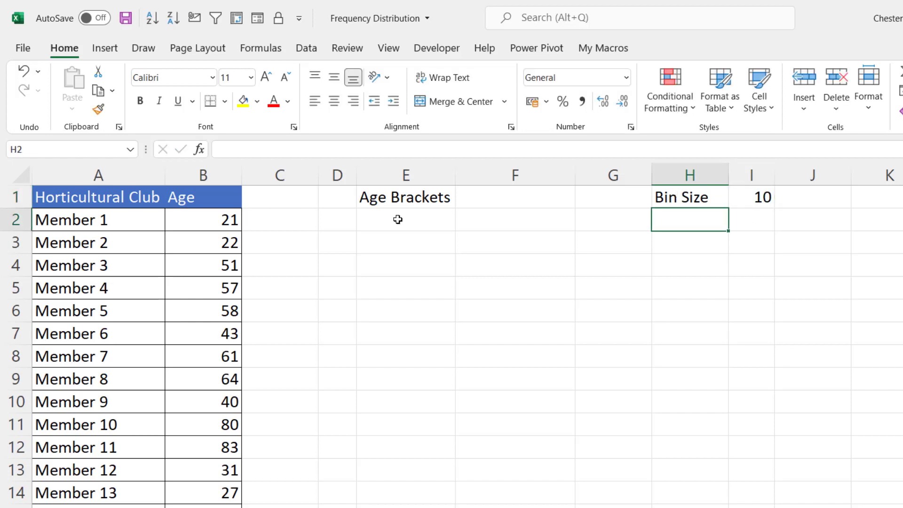
- Enter 25 in E2 and the formula =E2+$I$1 in E3
click(396, 221)
text(25)
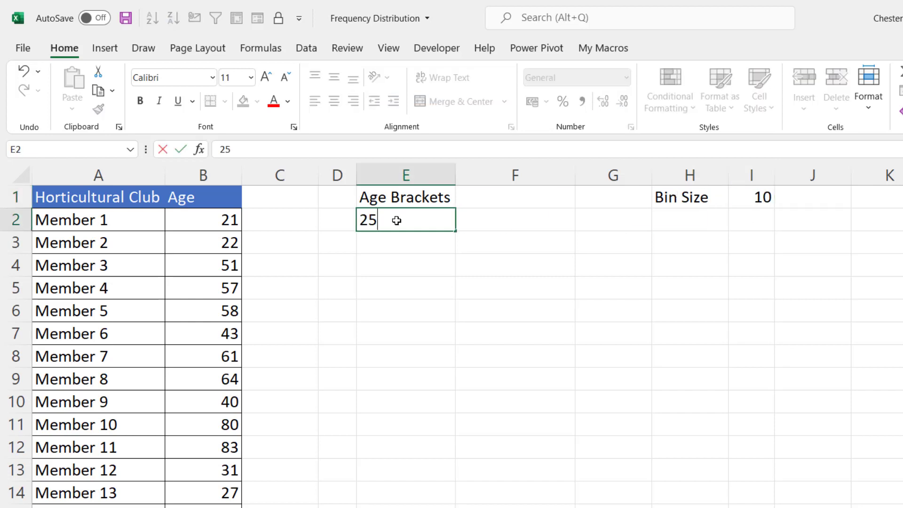
key(Return)
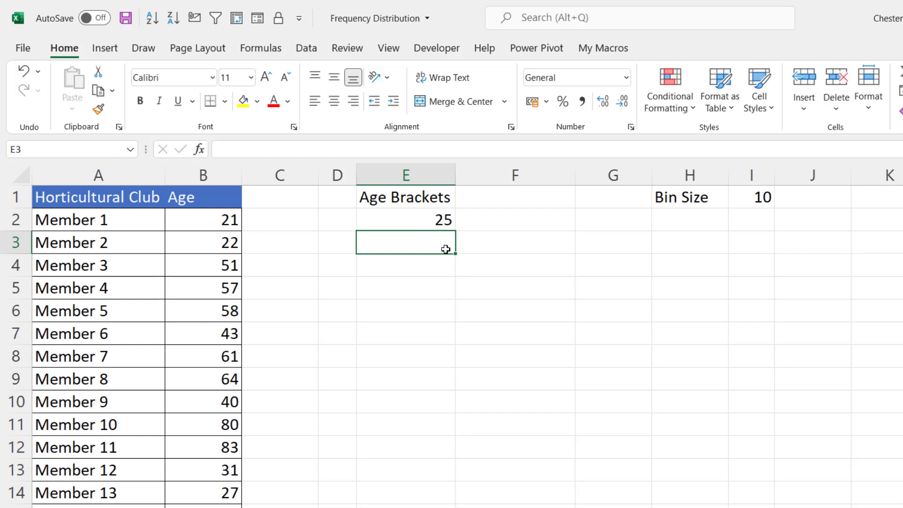
text(=)
click(437, 222)
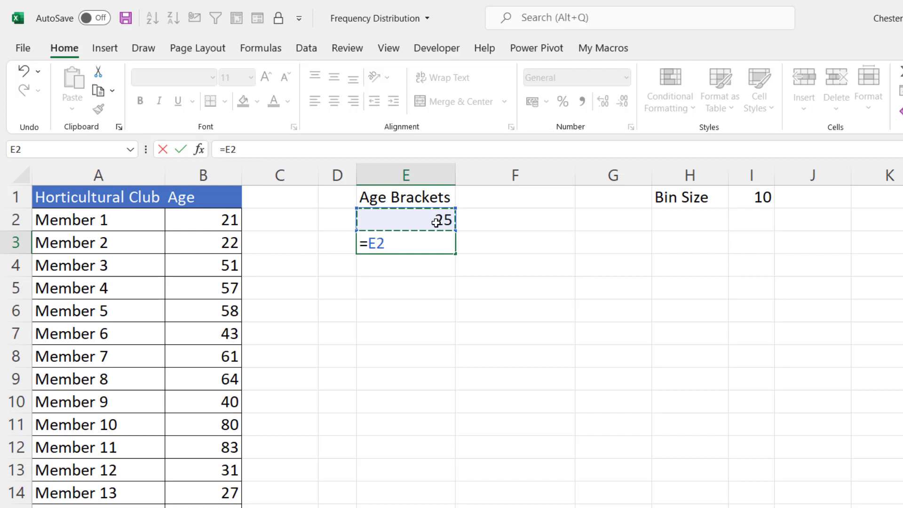
text(+)
click(768, 198)
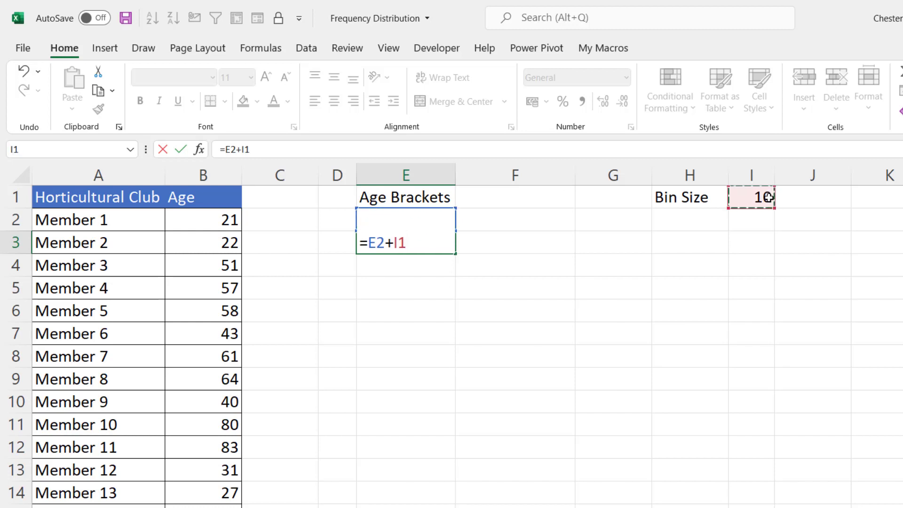
key(F4)
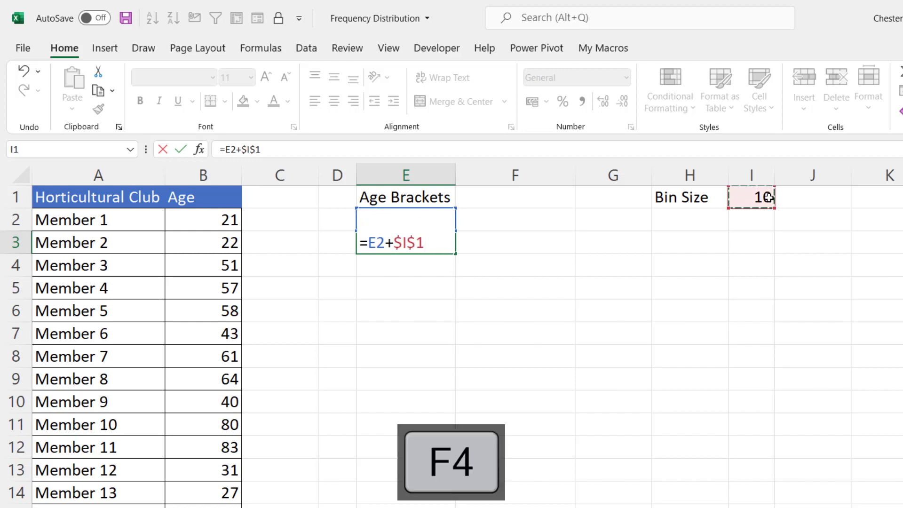
key(Return)
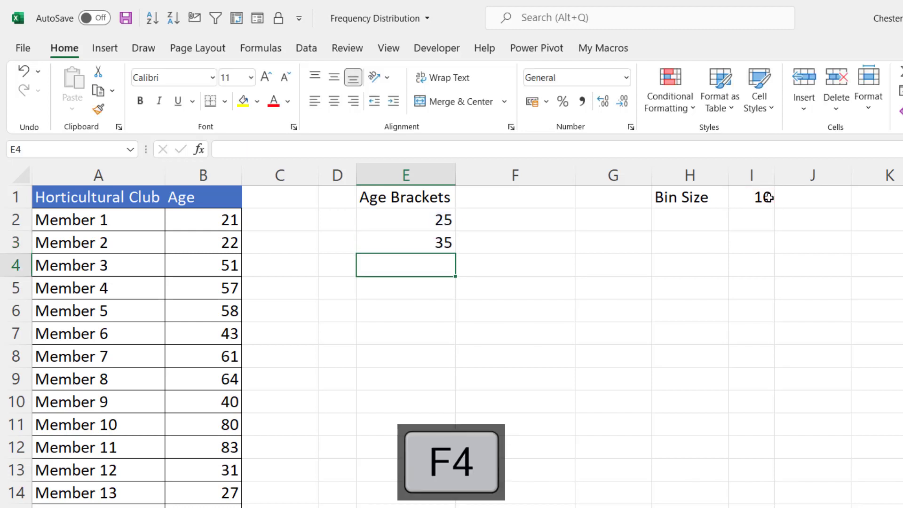
- Fill the bracket formula down to E9, then replace E9's value with 'More'
click(447, 241)
drag(454, 252, 452, 387)
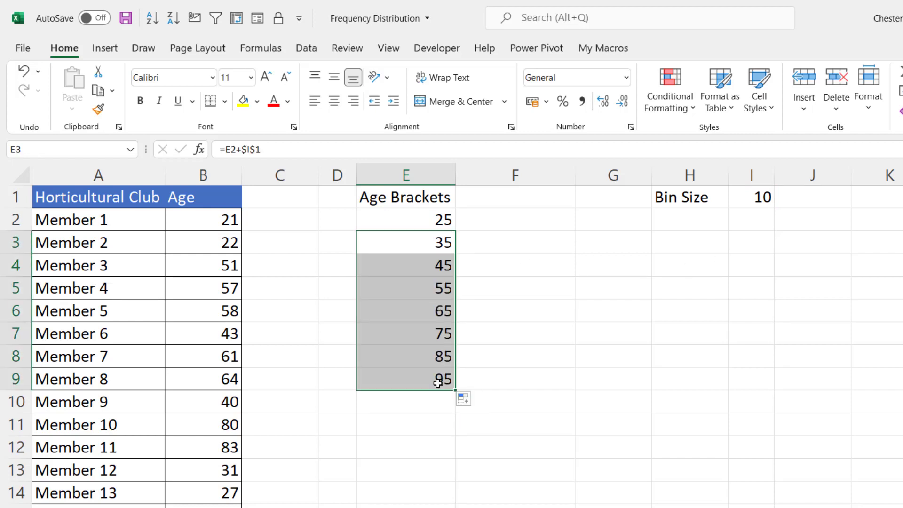
click(437, 382)
key(Delete)
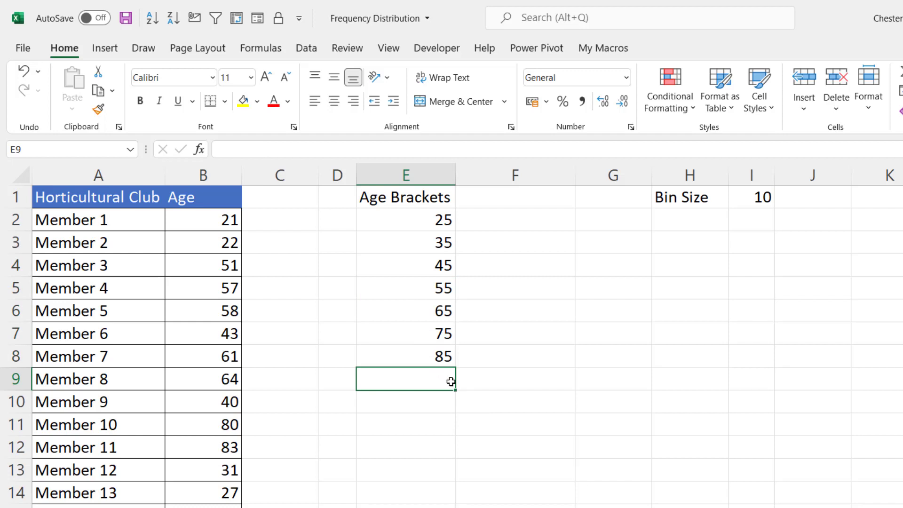
text(Mor)
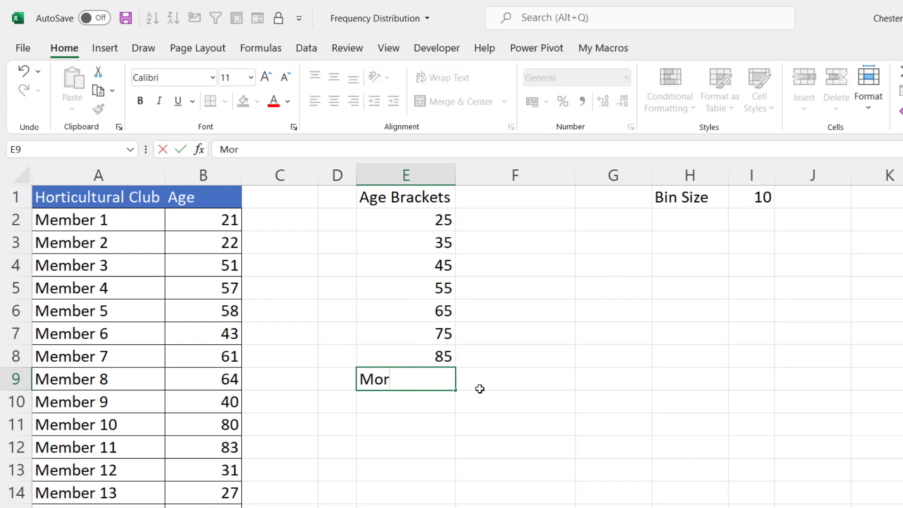
text(e)
key(Return)
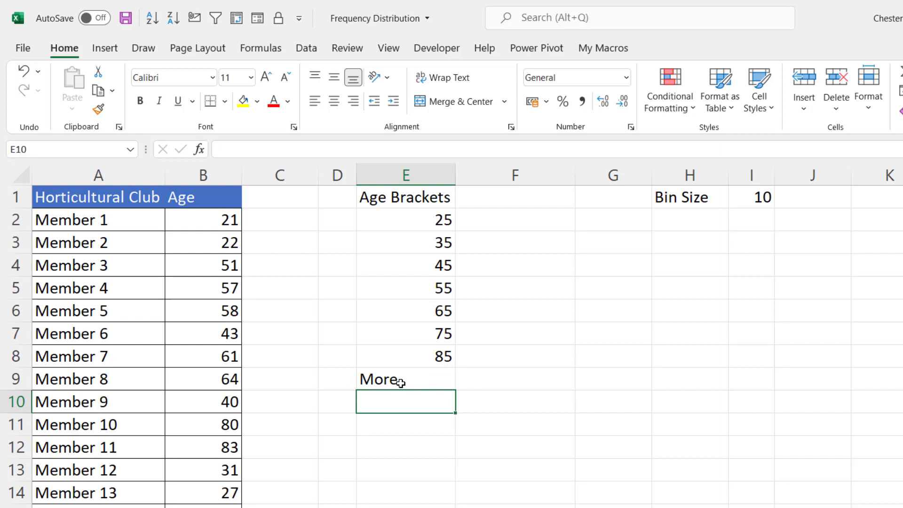
click(500, 212)
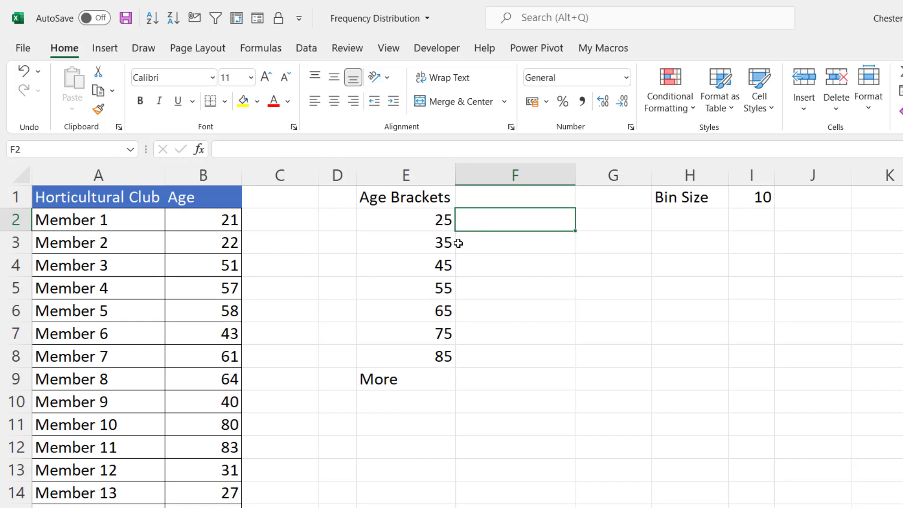
click(442, 241)
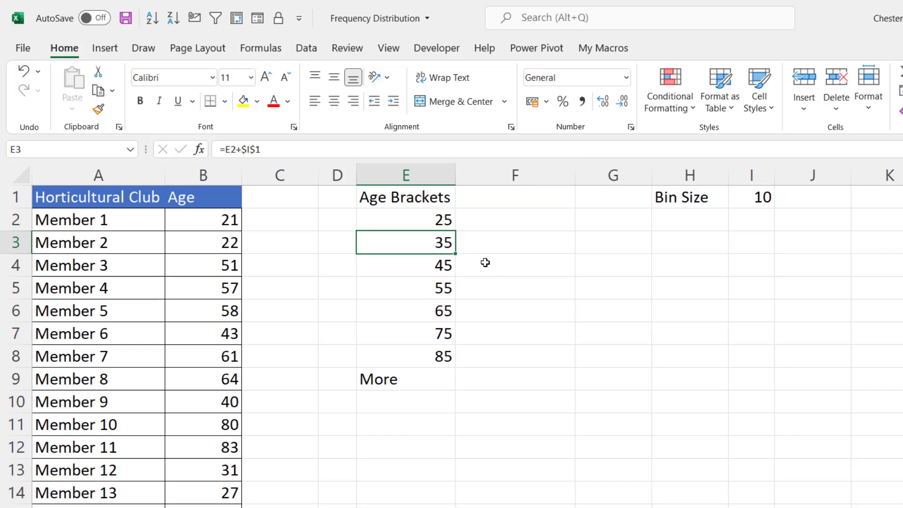
click(439, 265)
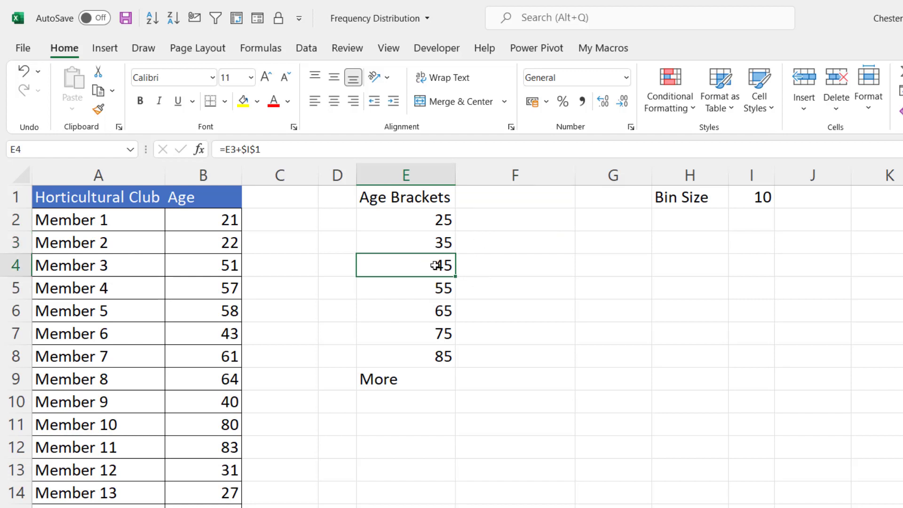
click(485, 224)
- Label F2 as <=25 using ="<="&E2 and F3 as 26-35 using =E2+1&"-"&E3
text(=)
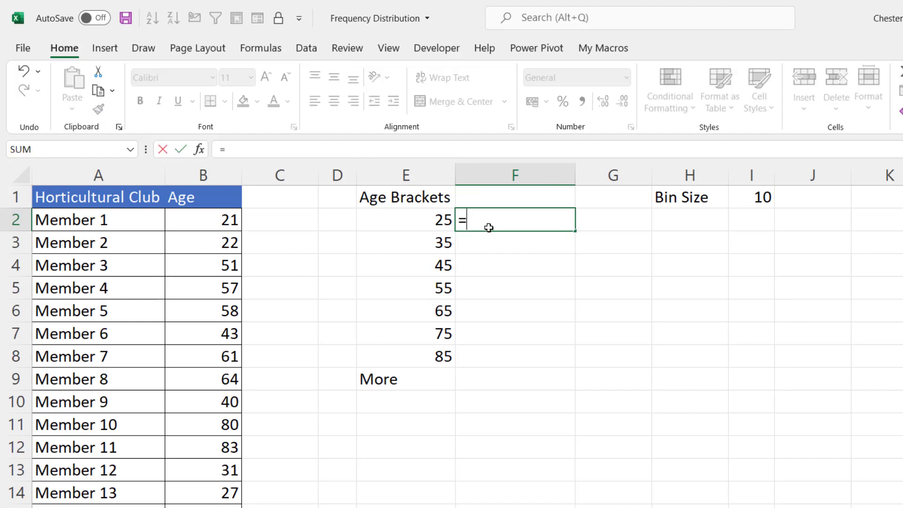
text("<="&)
click(414, 219)
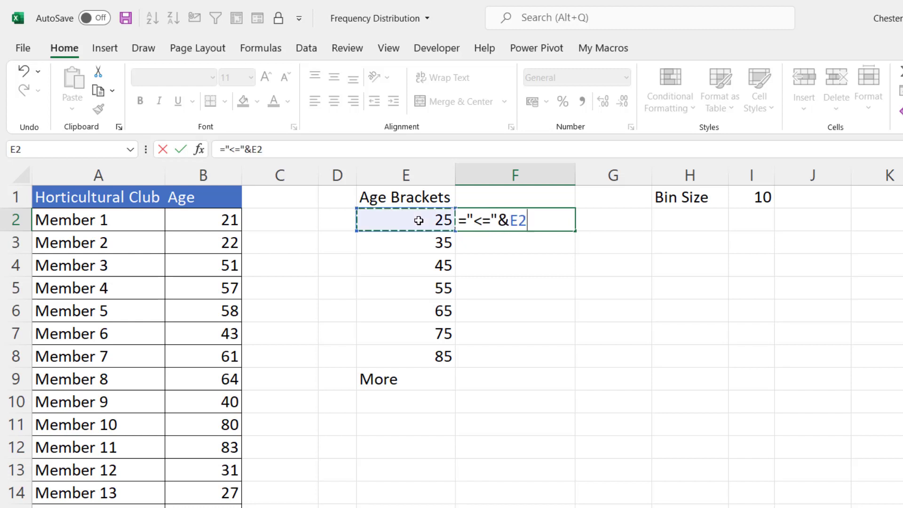
key(Return)
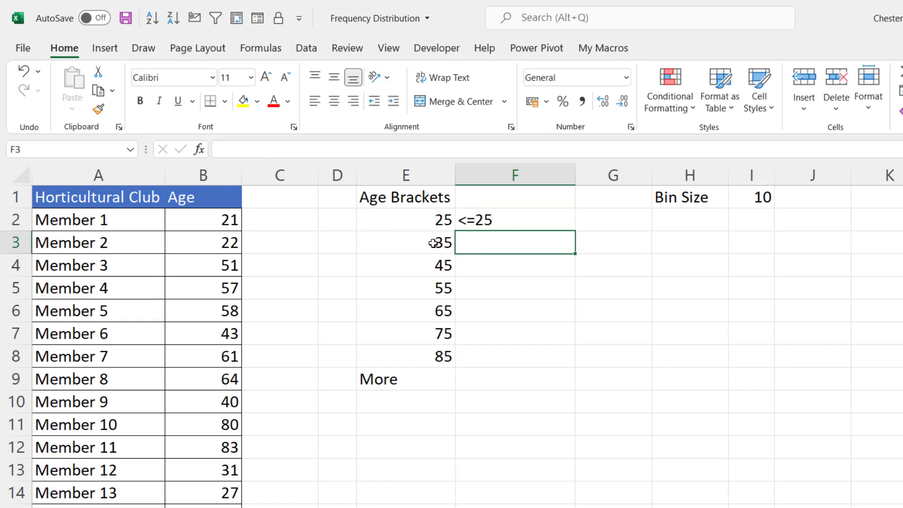
text(=)
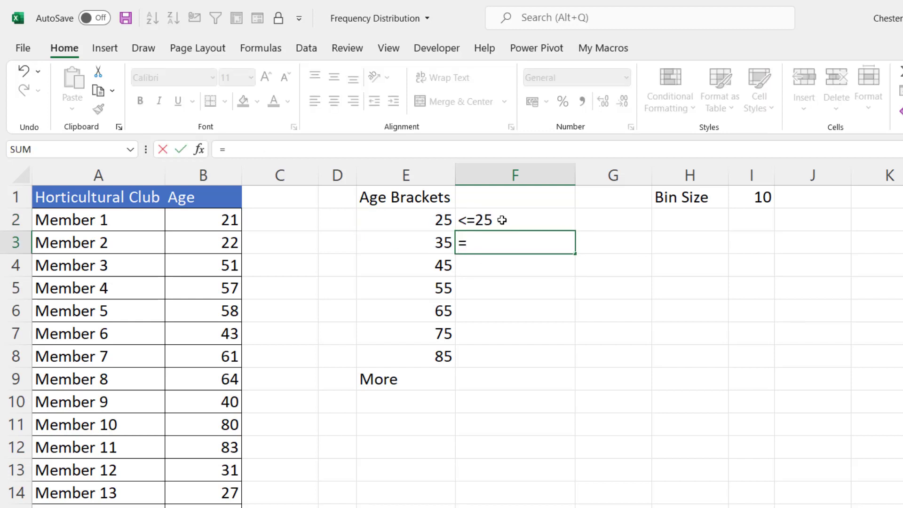
click(437, 222)
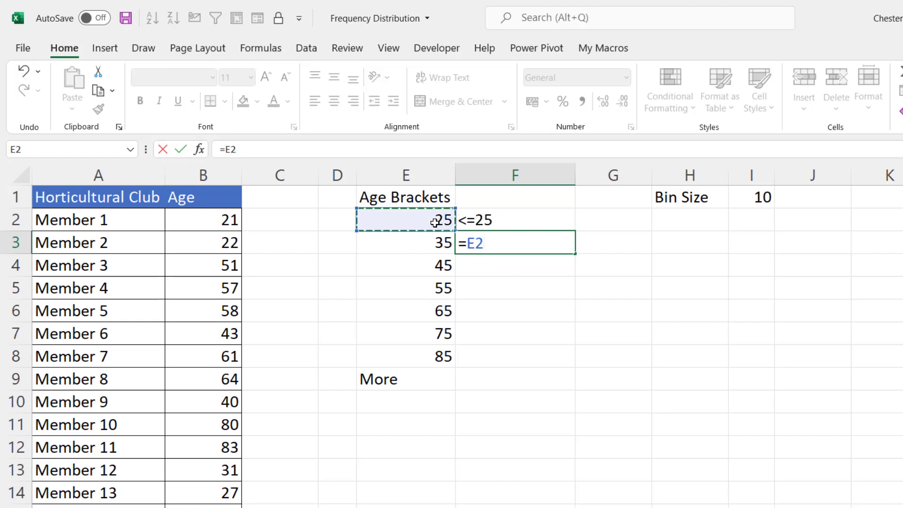
text(+1&)
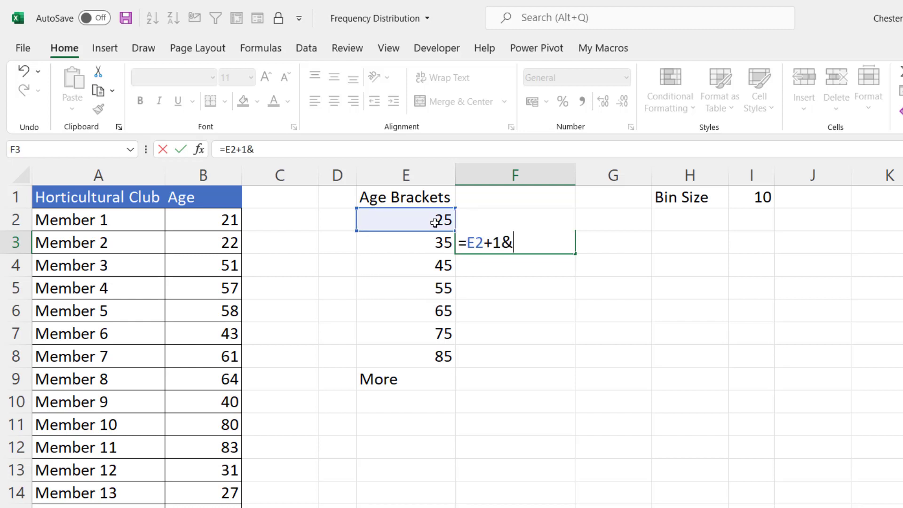
text("-"&)
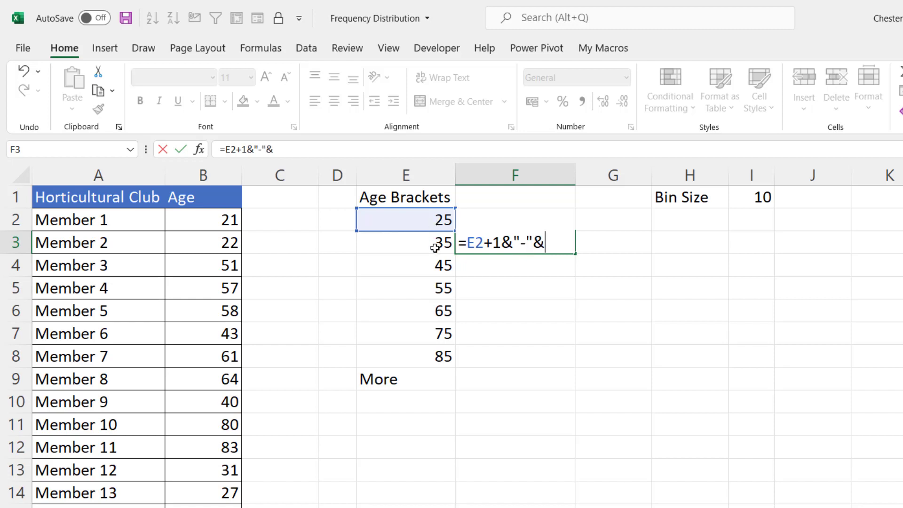
click(434, 243)
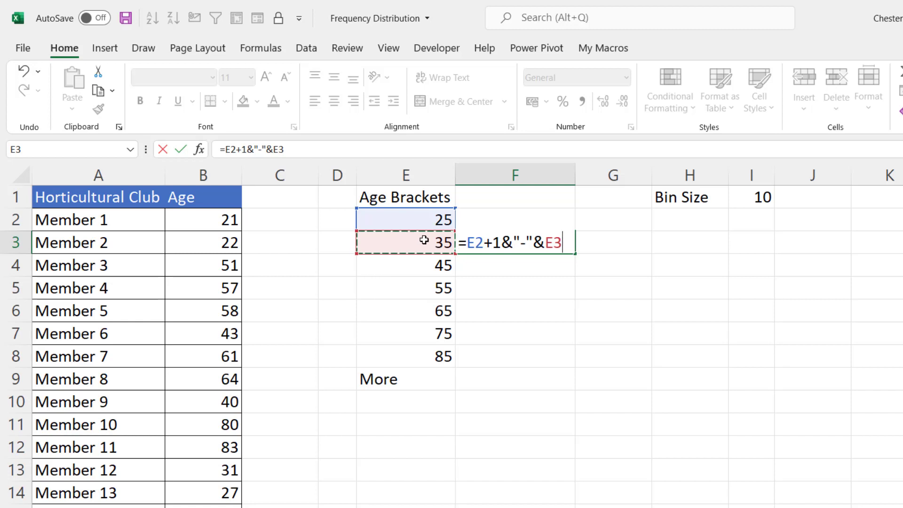
key(Return)
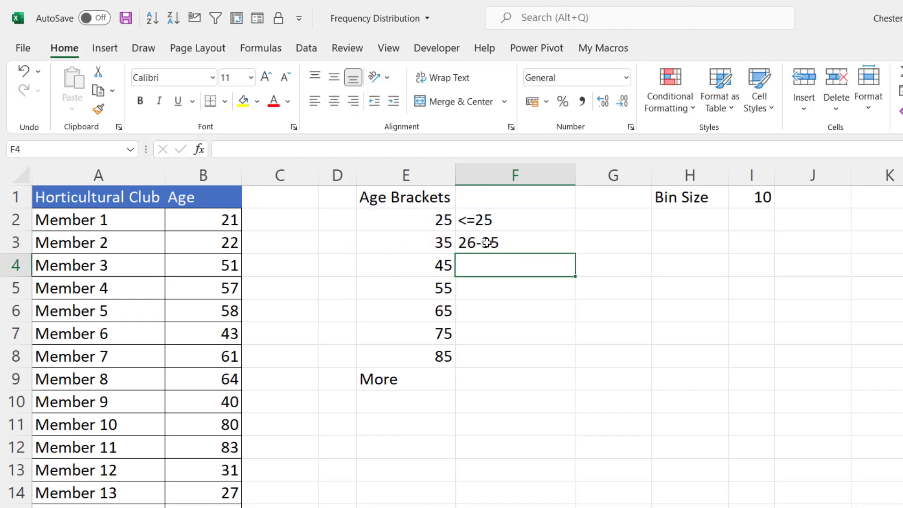
- Fill the range label formula down to F8 and label F9 as >85 with =">"&E8
click(502, 241)
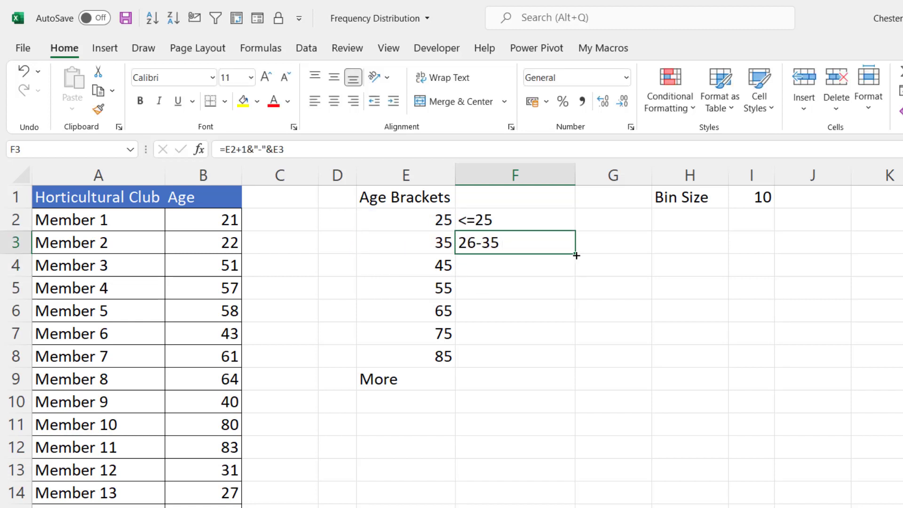
drag(576, 255, 545, 373)
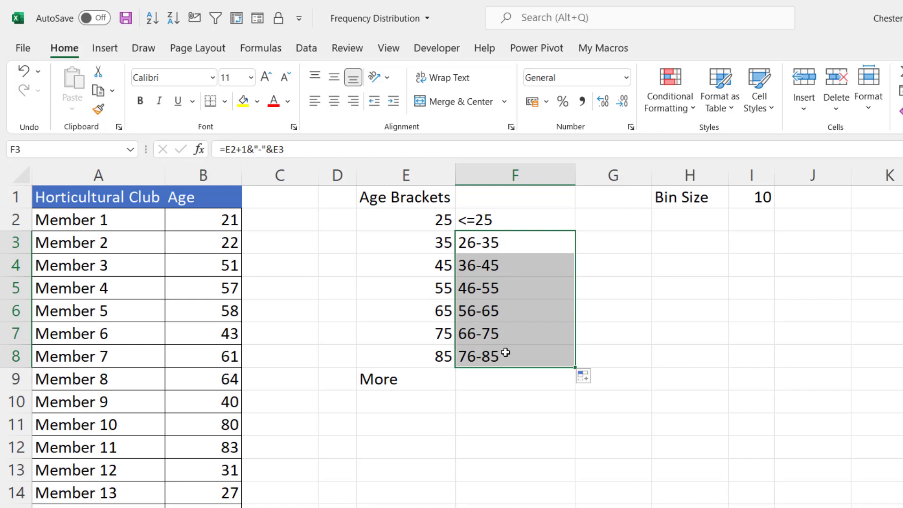
click(493, 390)
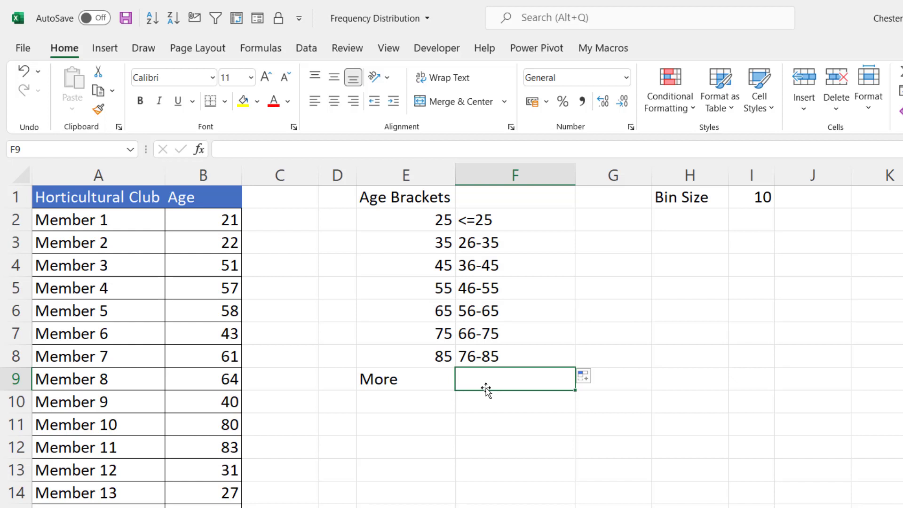
text(=">"&)
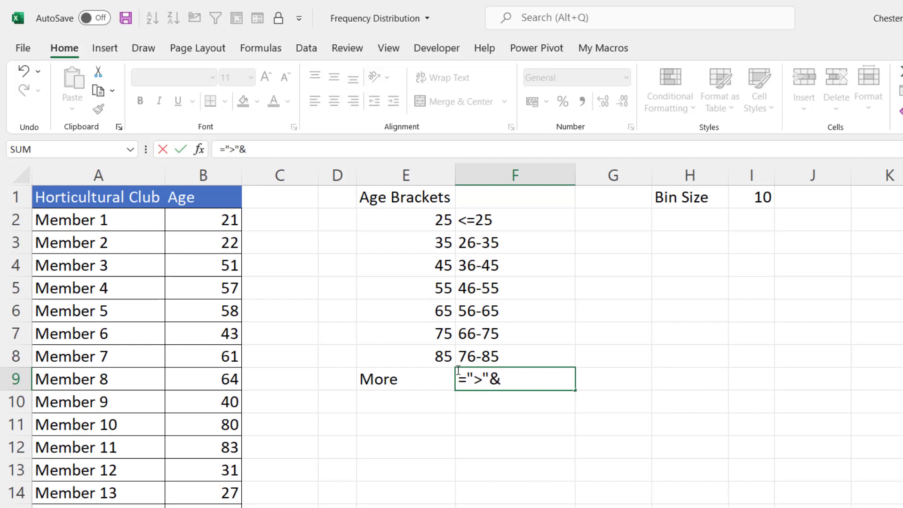
click(435, 357)
key(Return)
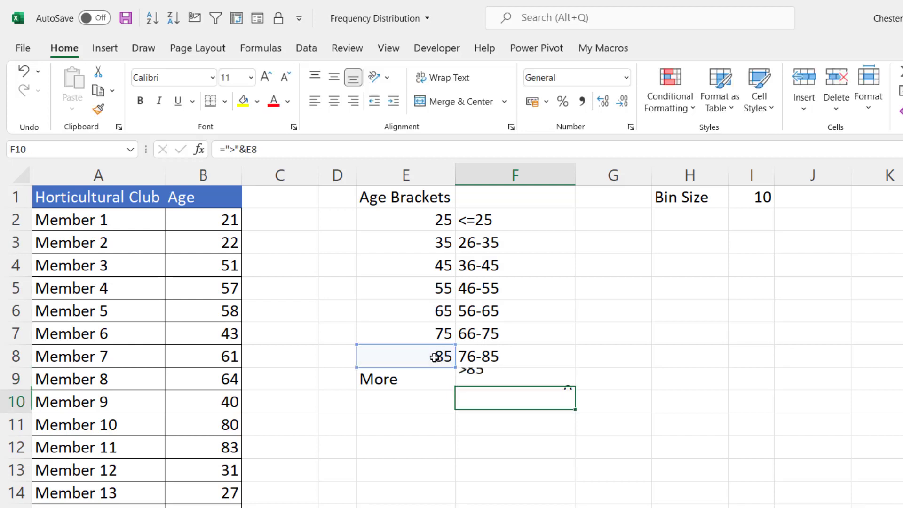
- Copy the Age Brackets heading into F1 and shift the Bin Size cells to I1:J1
click(428, 198)
key(ctrl+c)
click(498, 201)
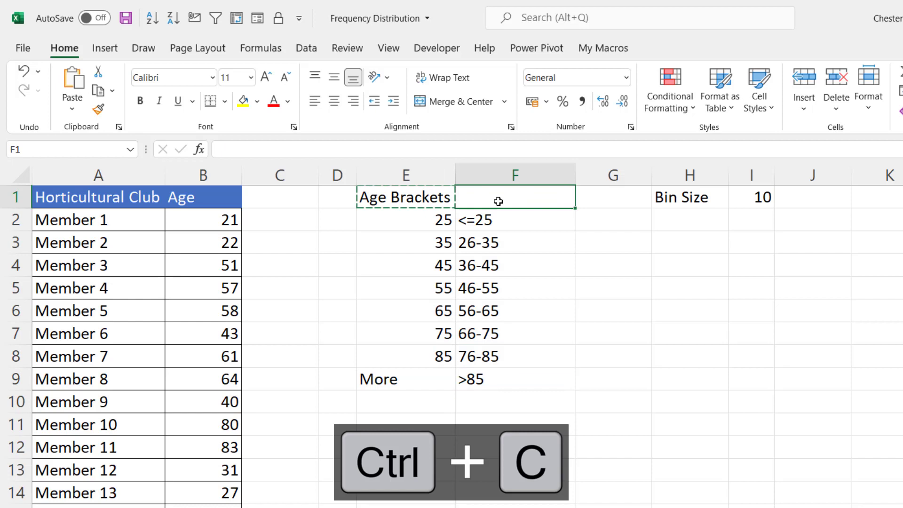
key(ctrl+v)
click(538, 258)
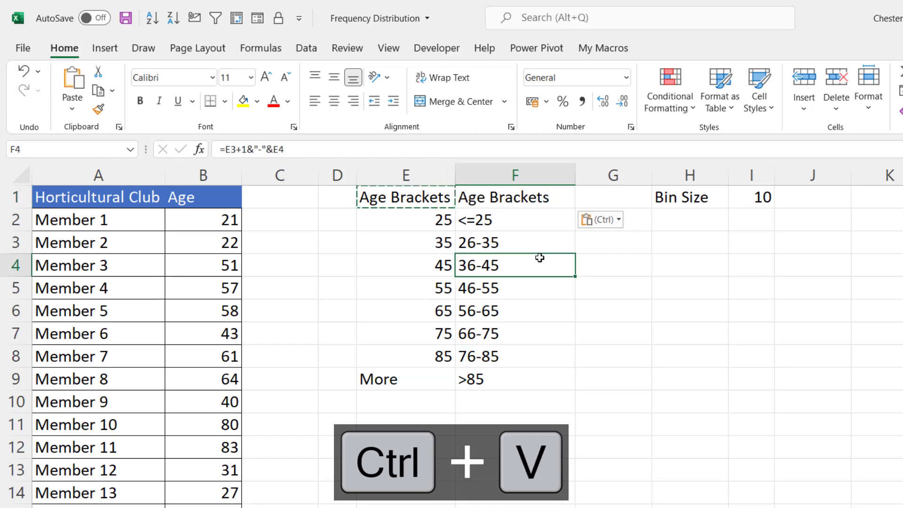
drag(685, 197, 803, 207)
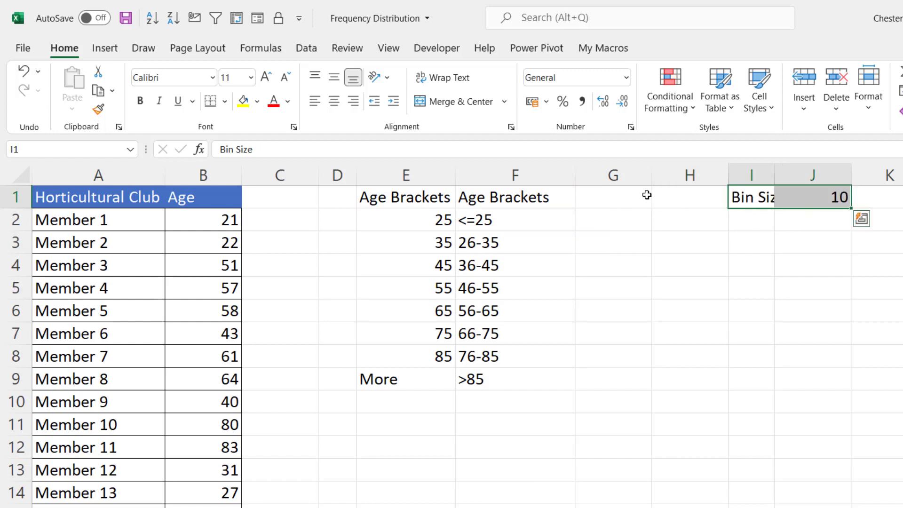
- Enter the heading 'No of Members' in G1
click(620, 206)
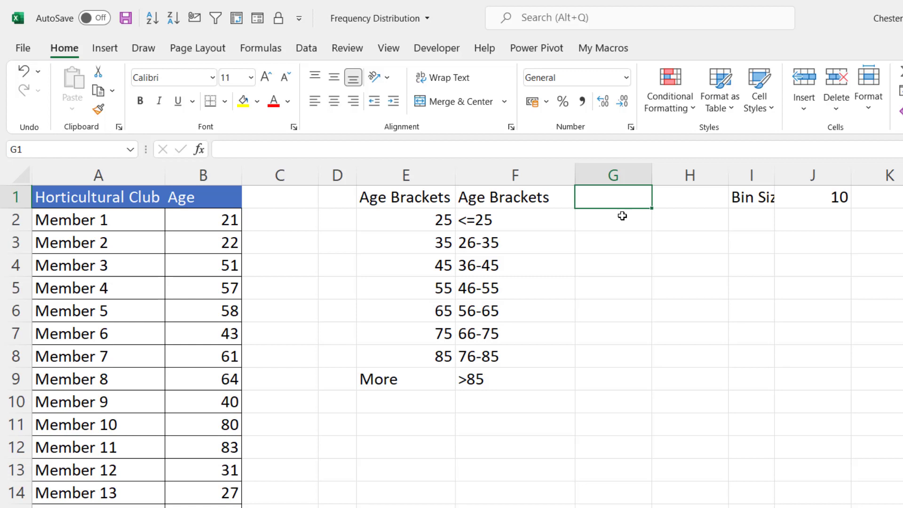
text(No of M)
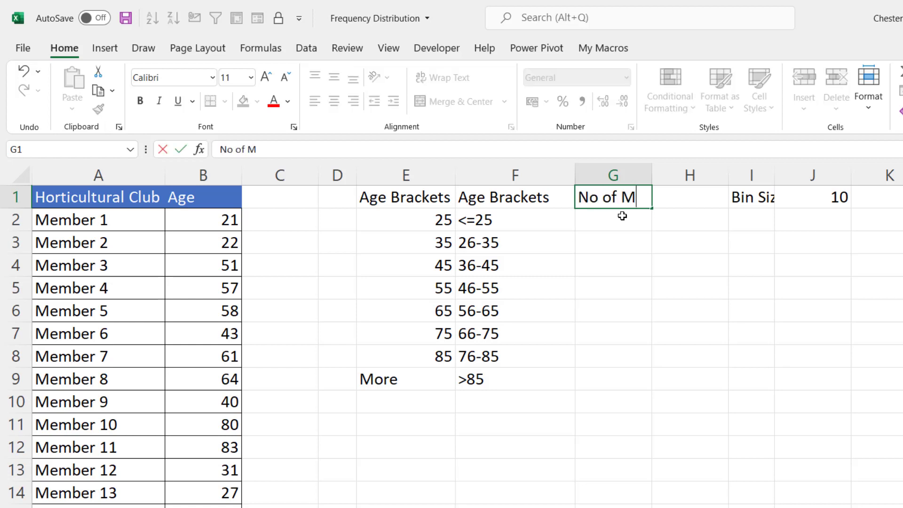
text(embers)
key(Return)
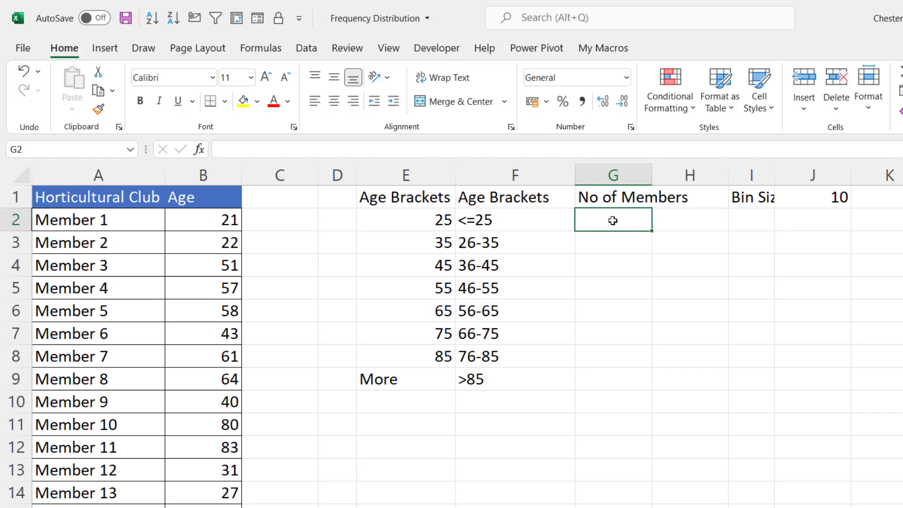
- Enter =FREQUENCY(B2:B50,E2:E8) in G2, then clear the spilled counts from G2:G9
text(=fr)
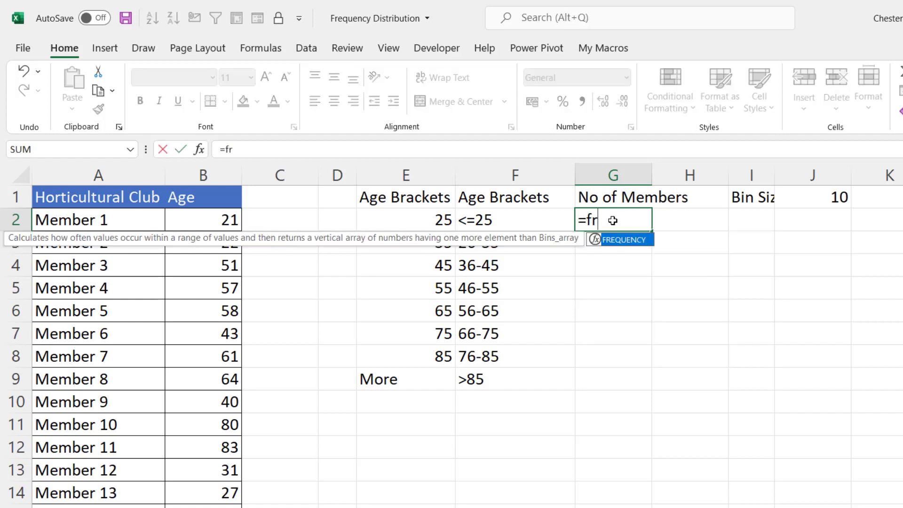
double_click(619, 240)
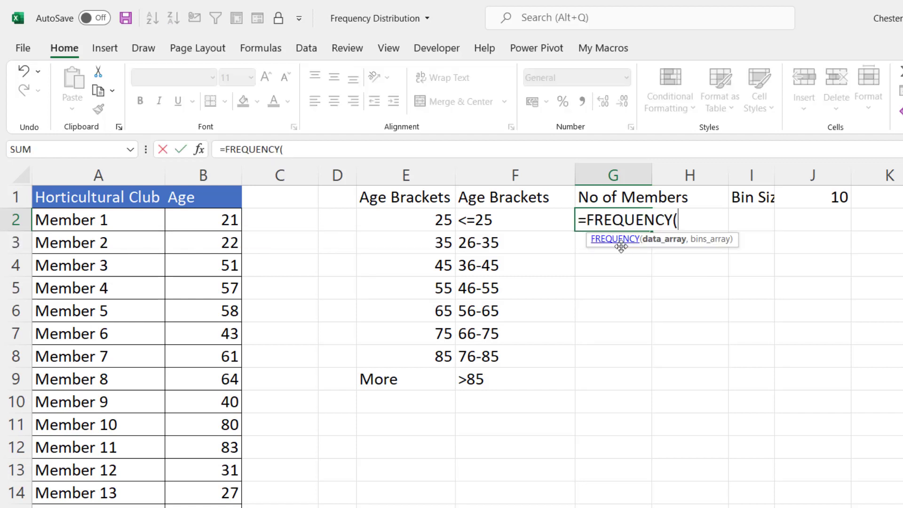
click(211, 219)
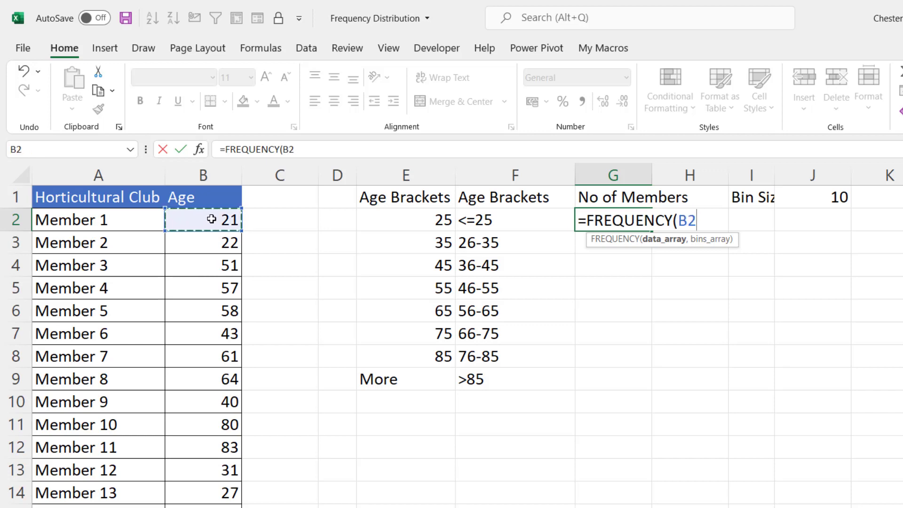
key(ctrl+shift+Down)
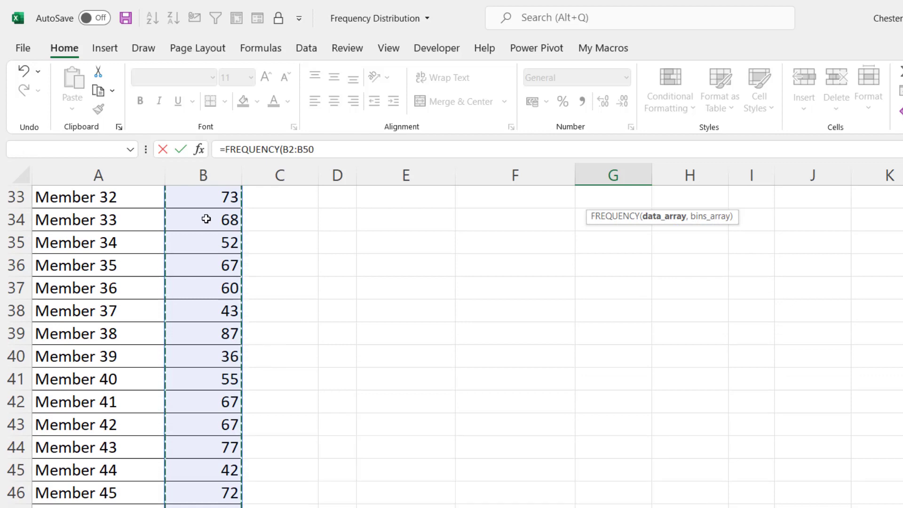
key(ctrl+BackSpace)
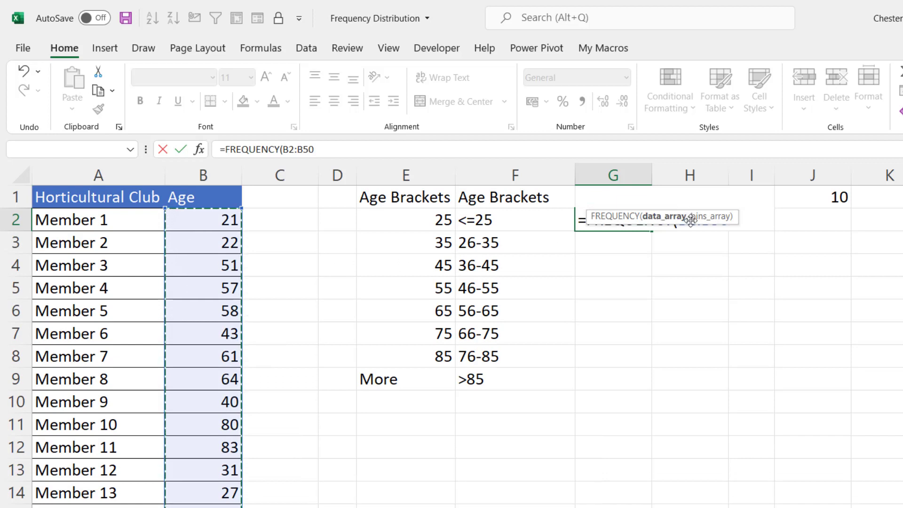
text(,)
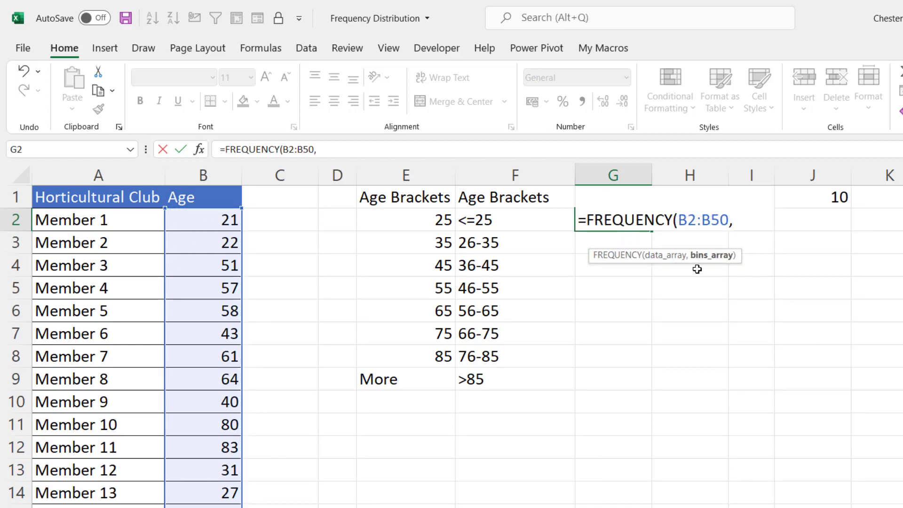
click(438, 217)
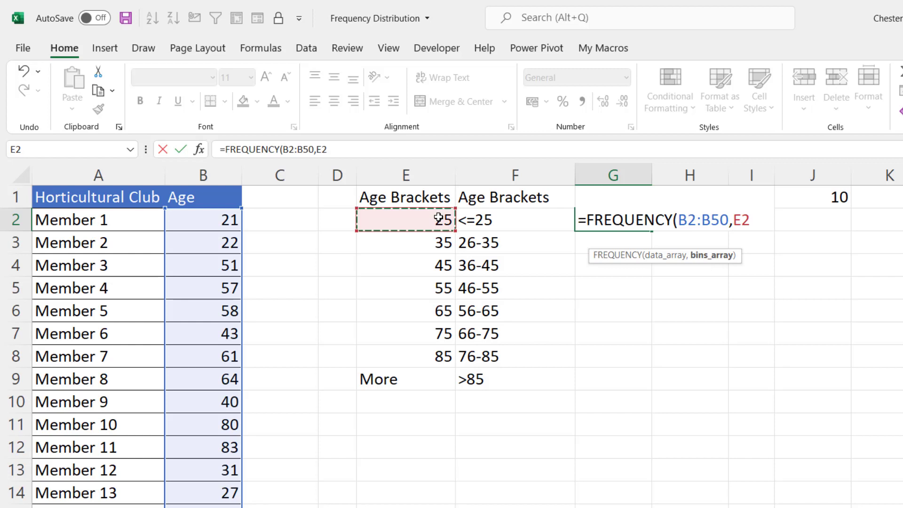
drag(438, 217, 424, 354)
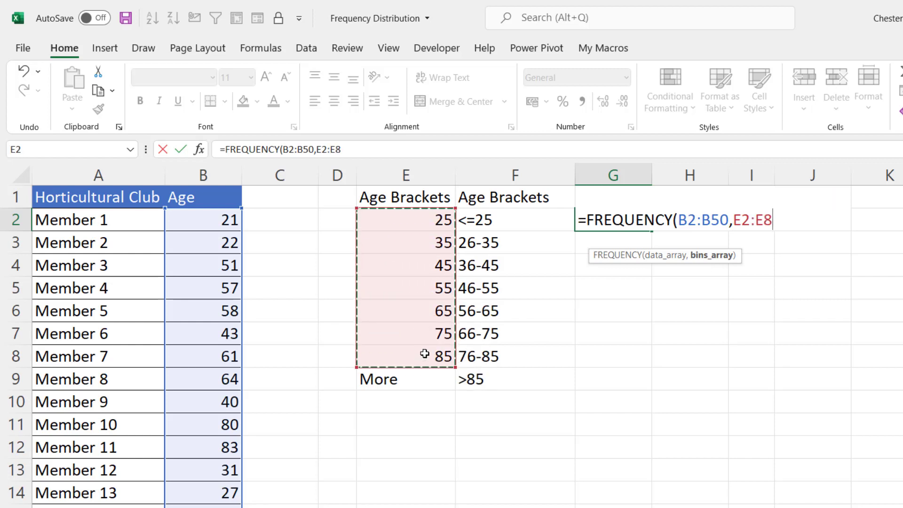
text())
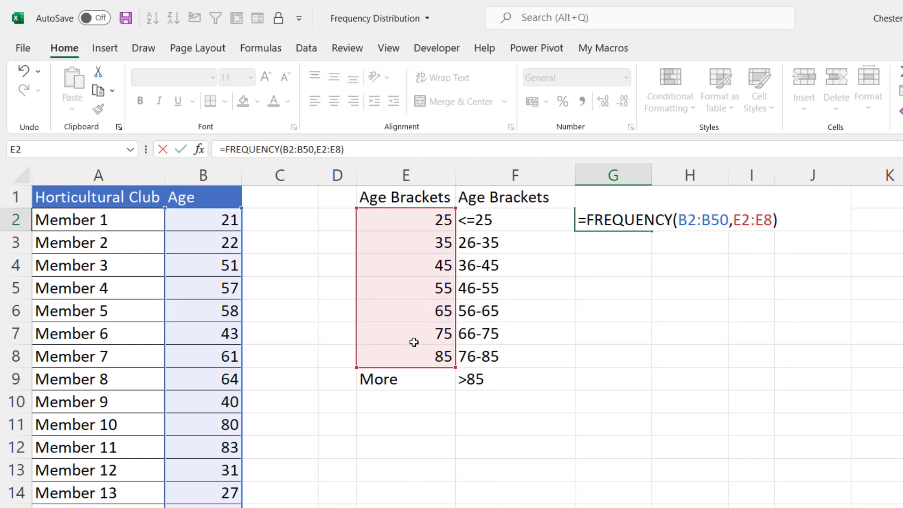
key(Return)
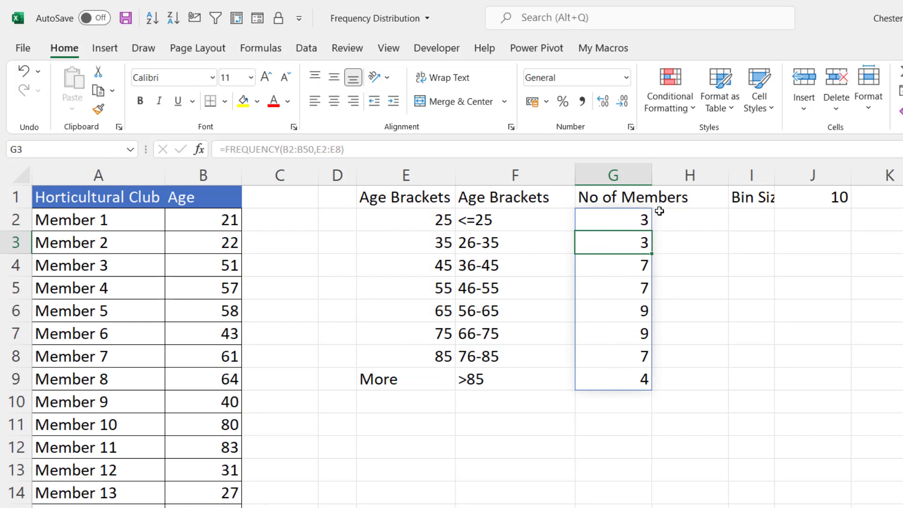
drag(620, 220, 610, 381)
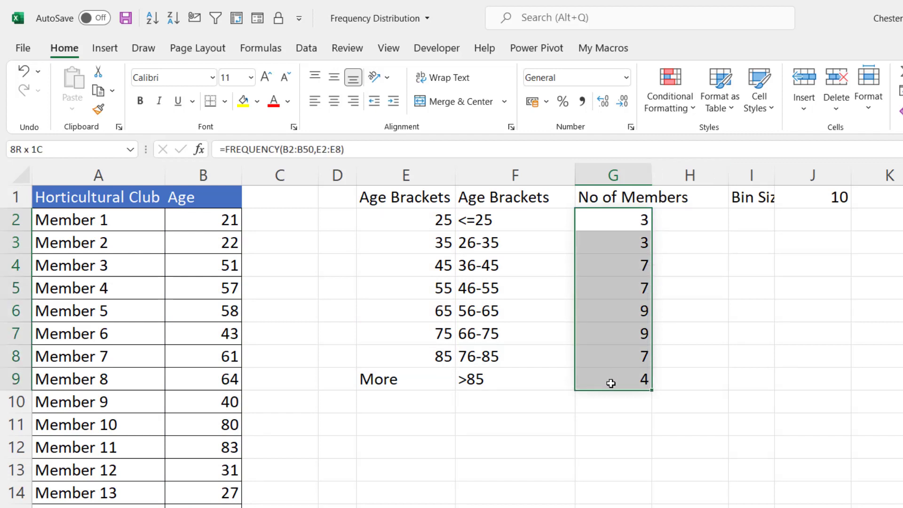
key(Delete)
- Enter {=FREQUENCY(B2:B50,E2:E8)} as an array formula in G2:G9, then select F1:G9
click(583, 224)
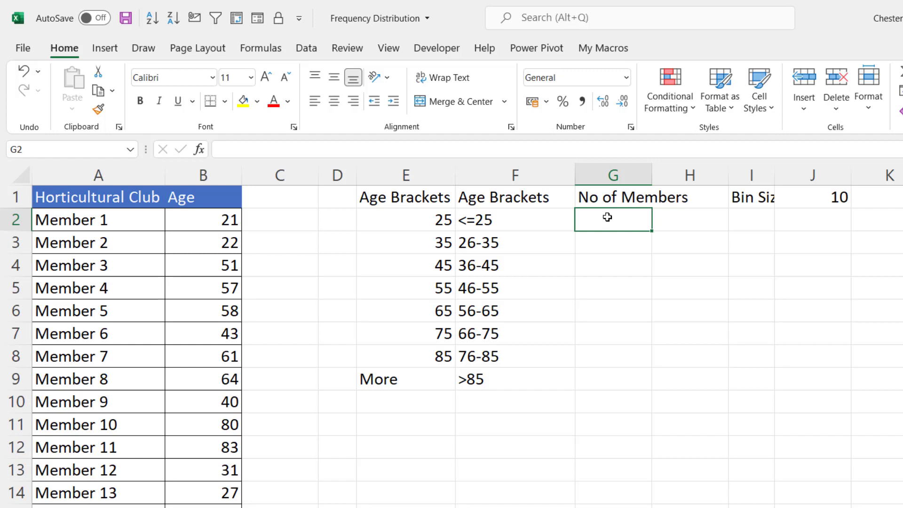
drag(607, 217, 602, 381)
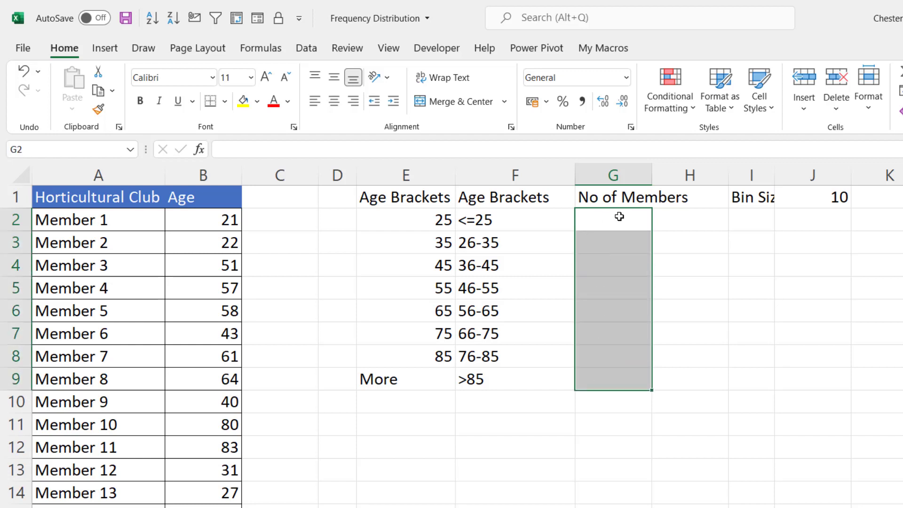
text(=FR)
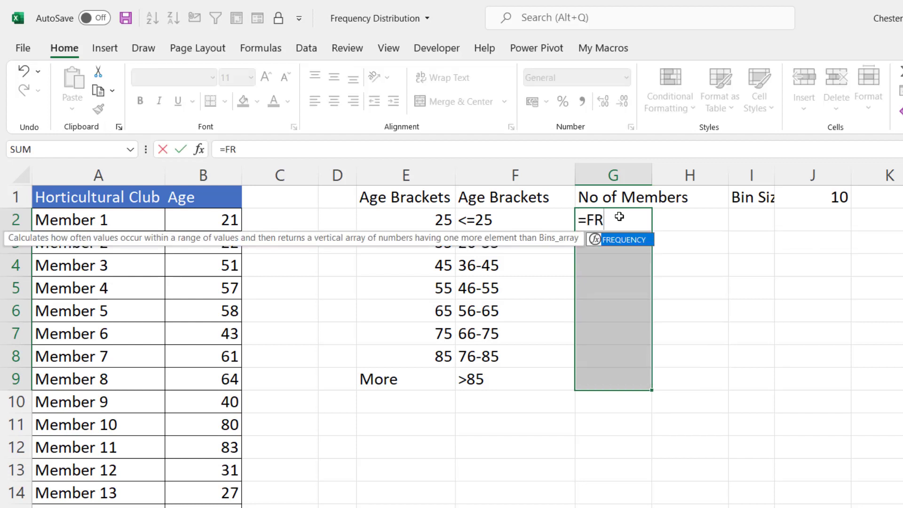
double_click(621, 239)
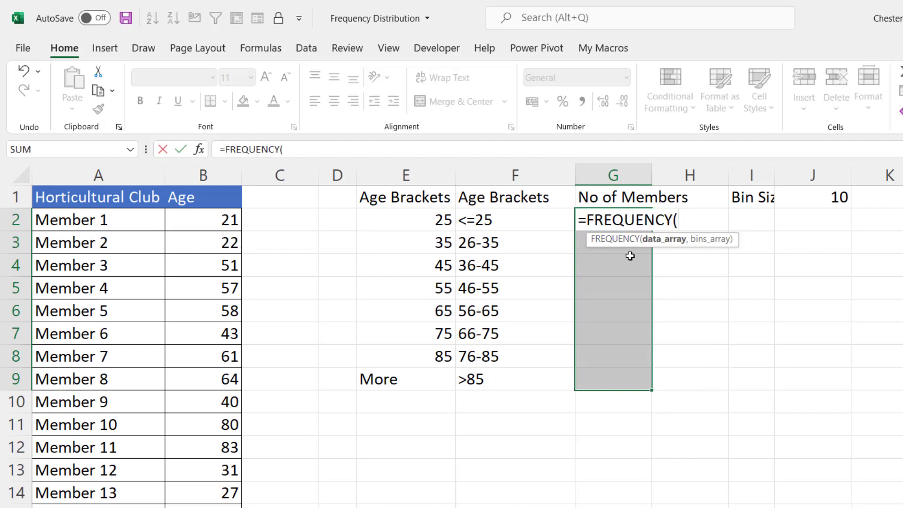
click(213, 222)
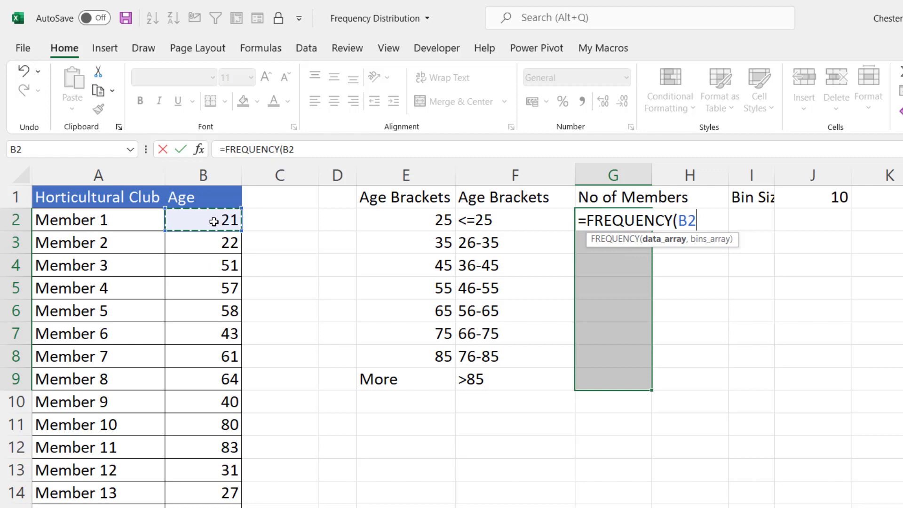
key(ctrl+shift+Down)
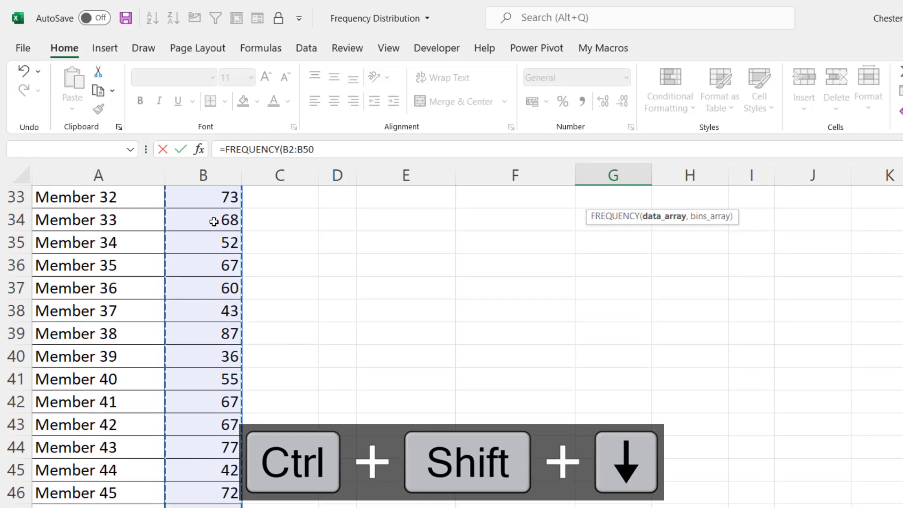
key(ctrl+BackSpace)
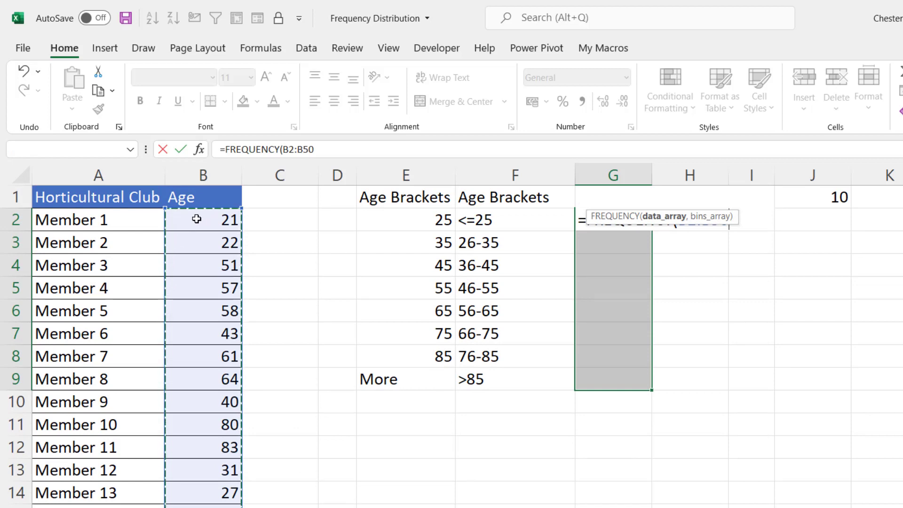
text(,)
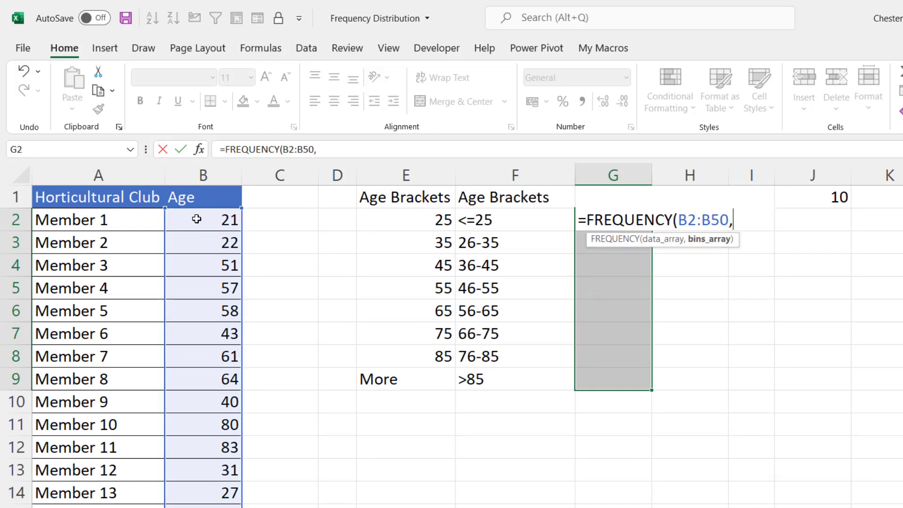
drag(439, 217, 425, 362)
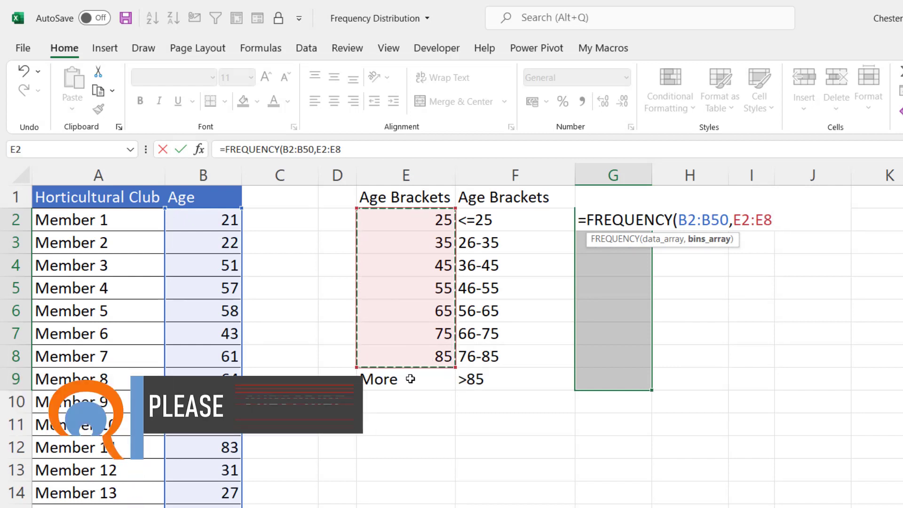
text())
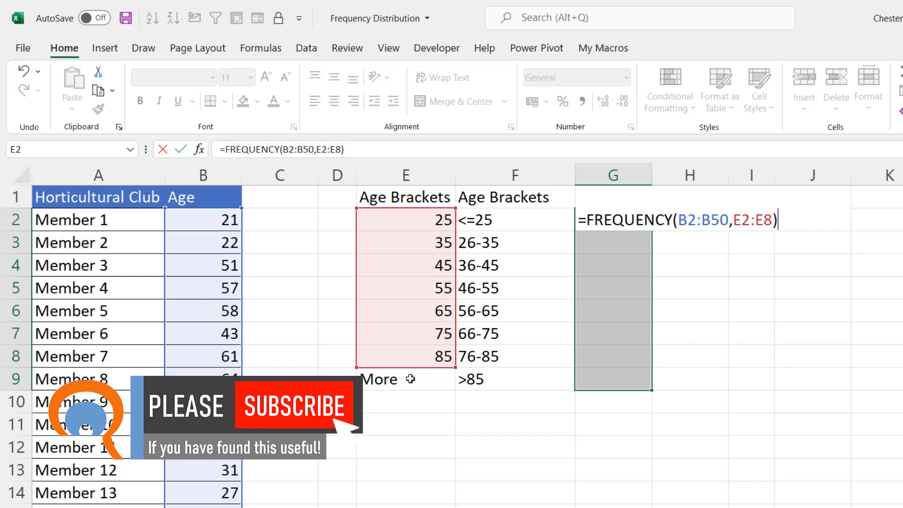
key(ctrl+shift+Return)
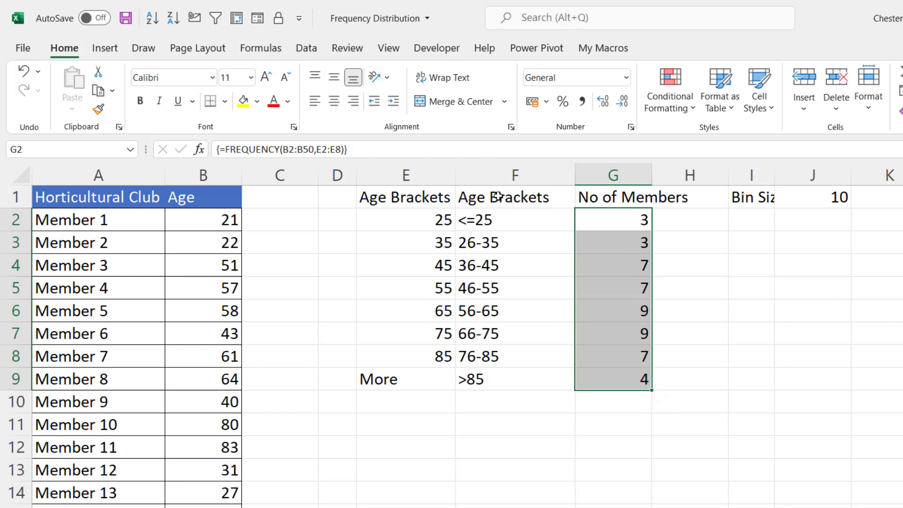
drag(494, 196, 583, 375)
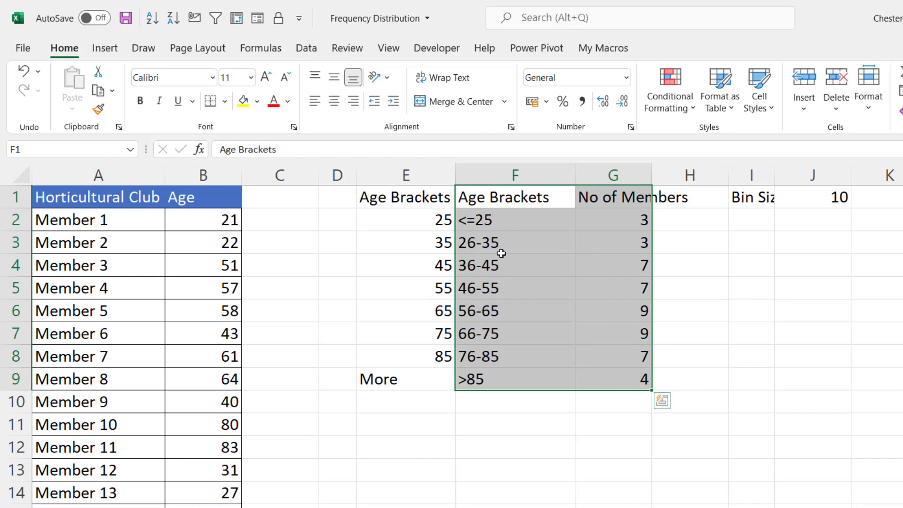
click(113, 51)
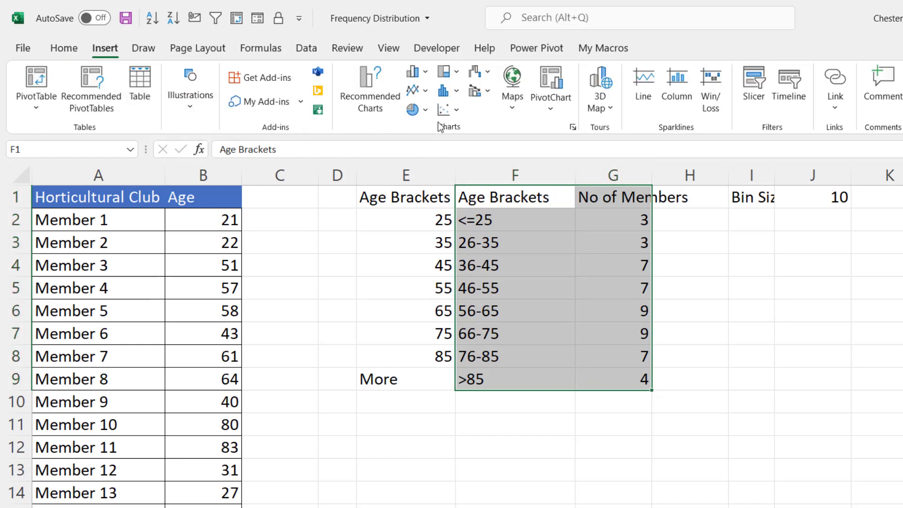
- Look through the Statistic Chart list, then open the Insert Column or Bar Chart choices
click(457, 96)
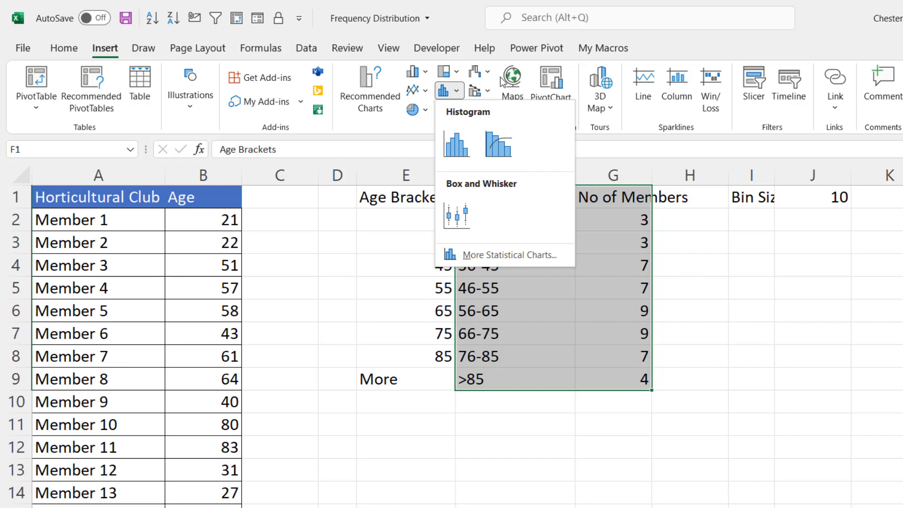
click(463, 93)
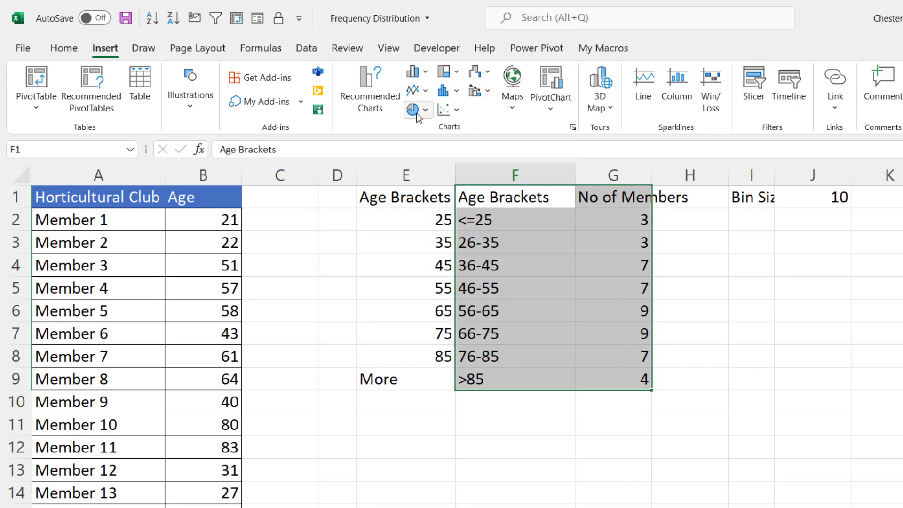
click(426, 72)
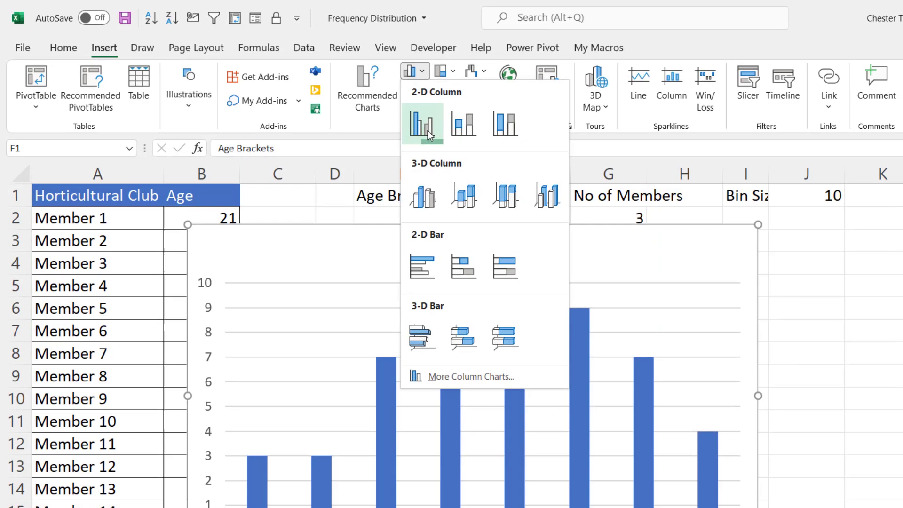
- Insert a Clustered Column chart of members per age bracket and set its Gap Width to 0%
click(431, 131)
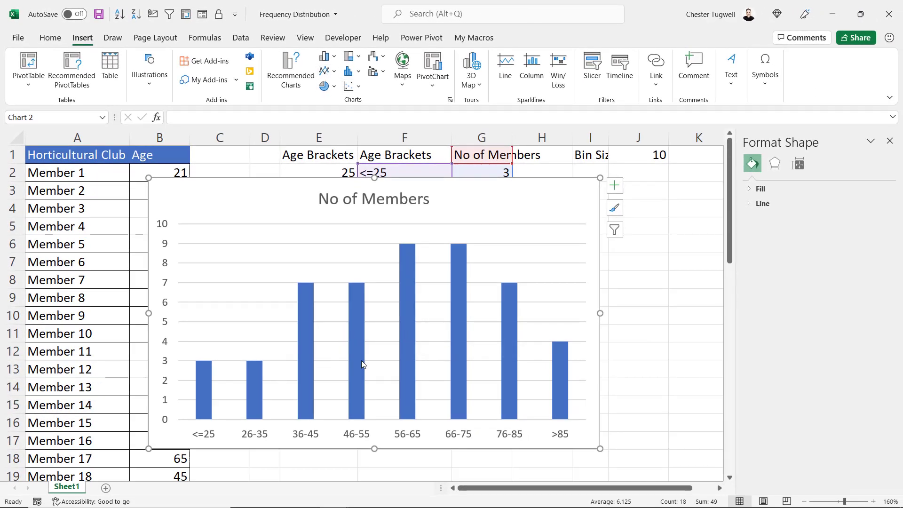
mouse_move(409, 320)
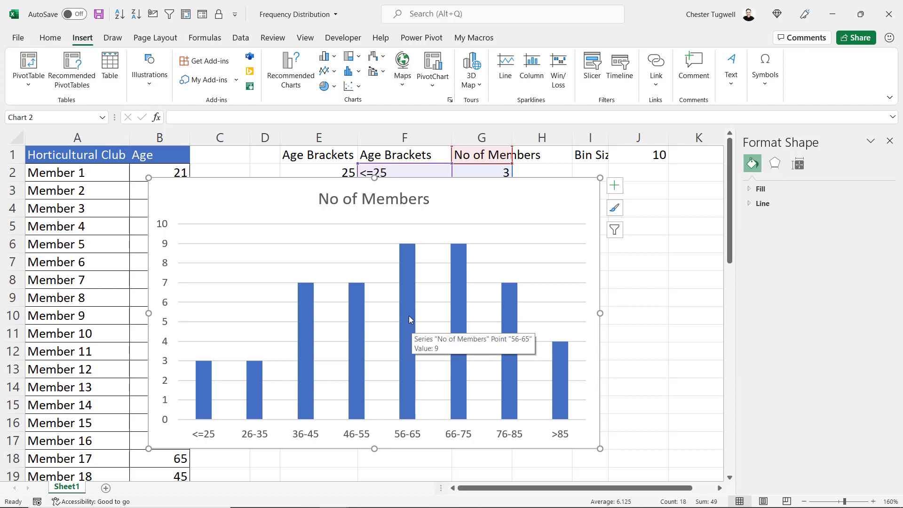
click(407, 318)
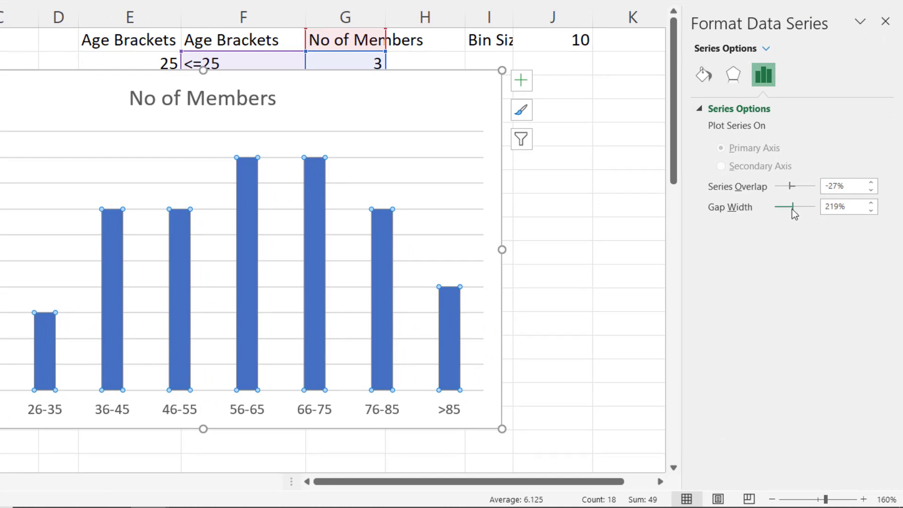
drag(792, 208, 761, 208)
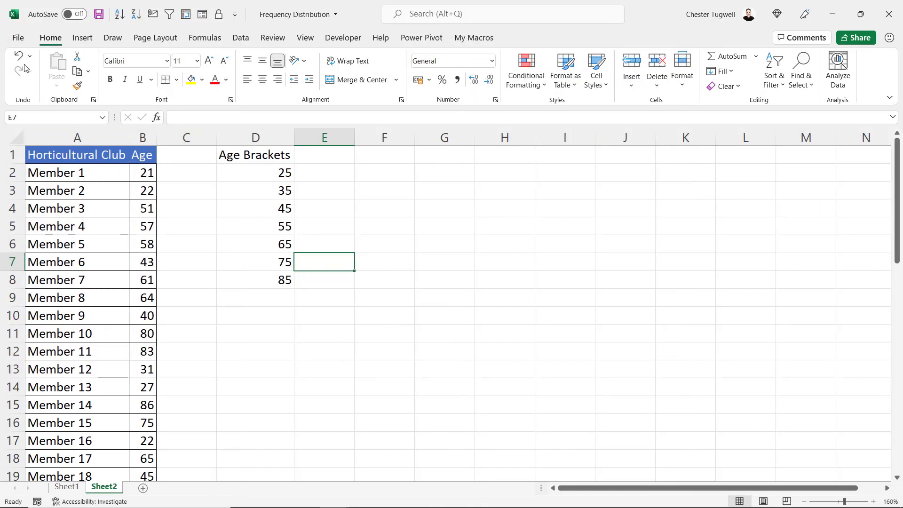
- Enable the Analysis ToolPak via File > Options > Add-ins > Excel Add-ins
click(19, 38)
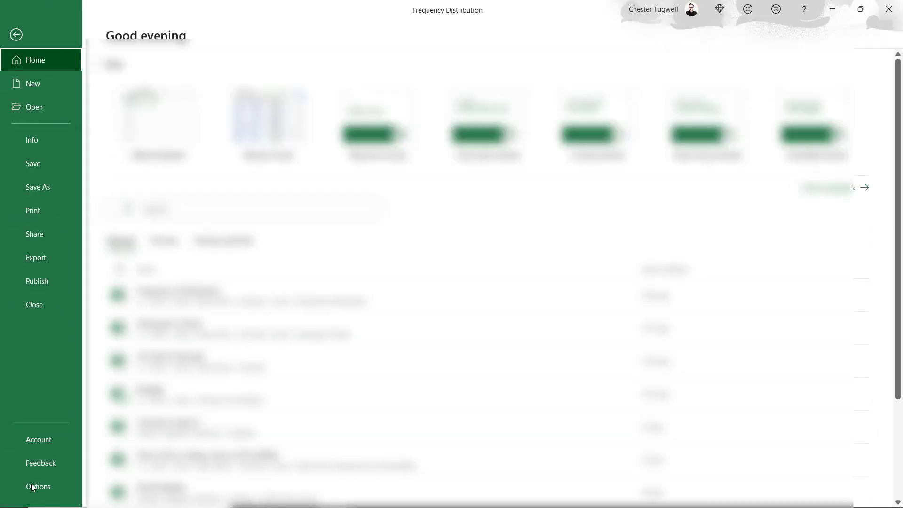
click(32, 486)
click(189, 245)
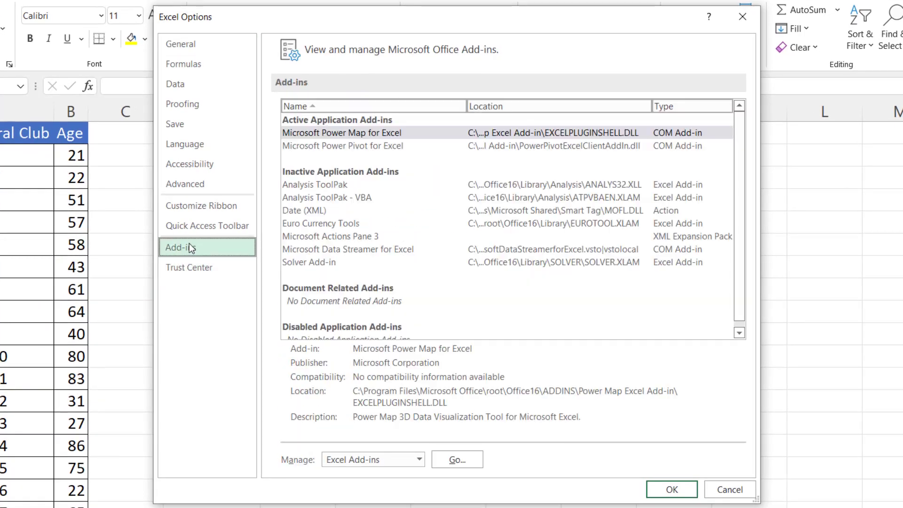
click(455, 460)
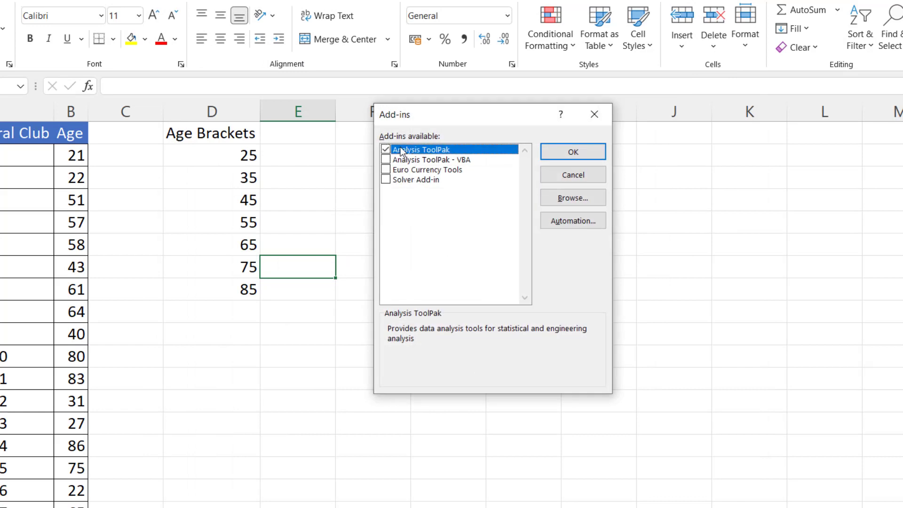
click(564, 155)
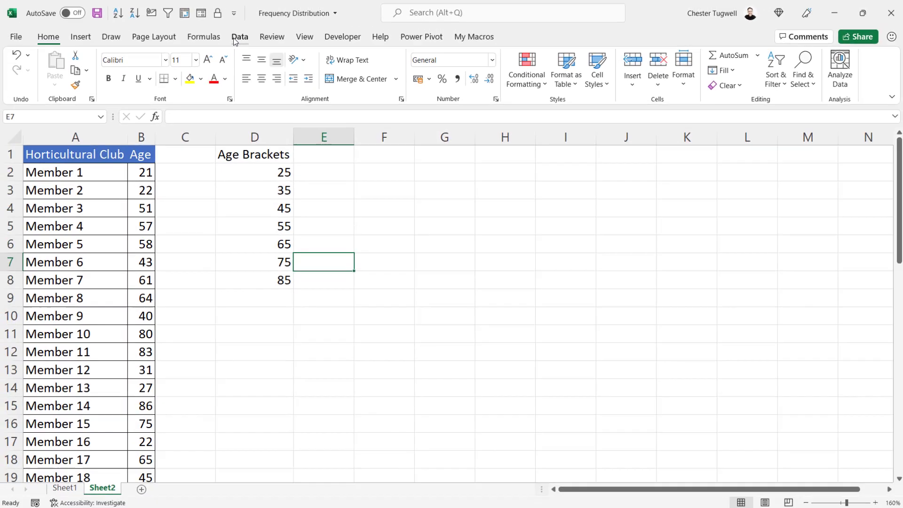
click(237, 39)
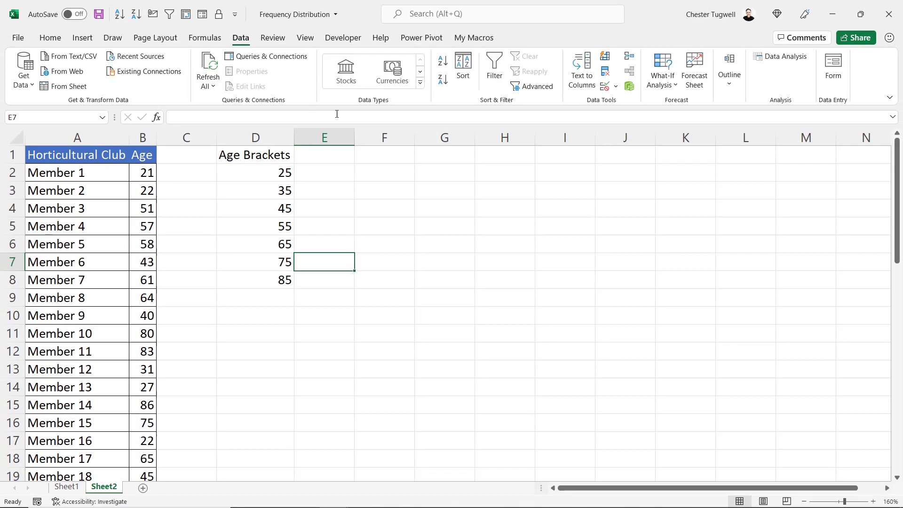
- Start a Data Analysis Histogram with Input Range B2:B50
click(780, 57)
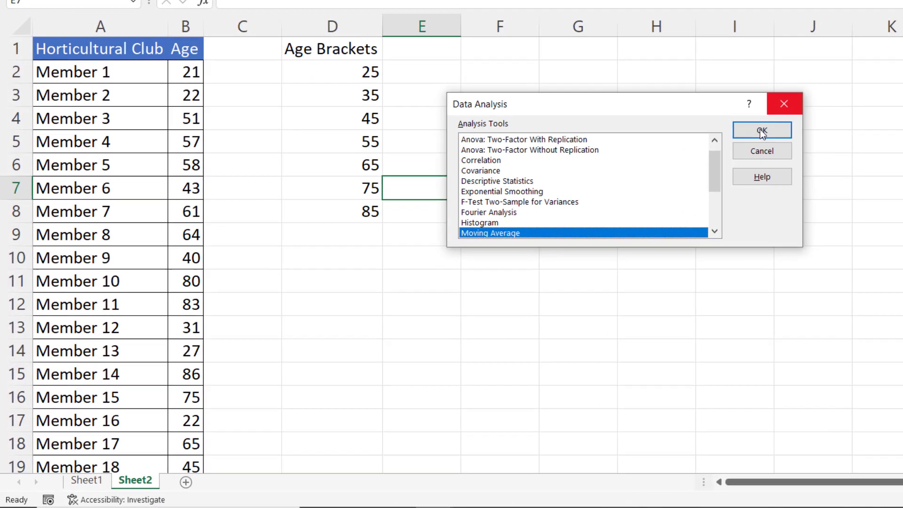
click(487, 219)
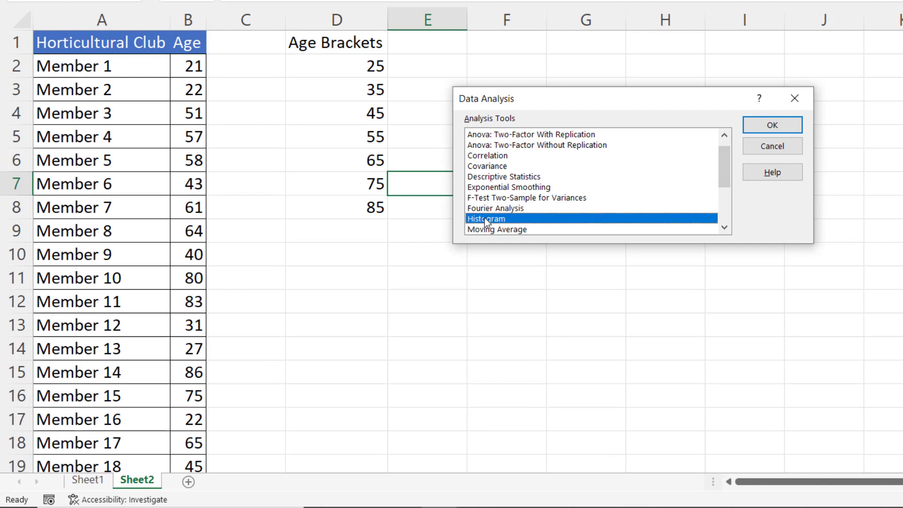
click(799, 129)
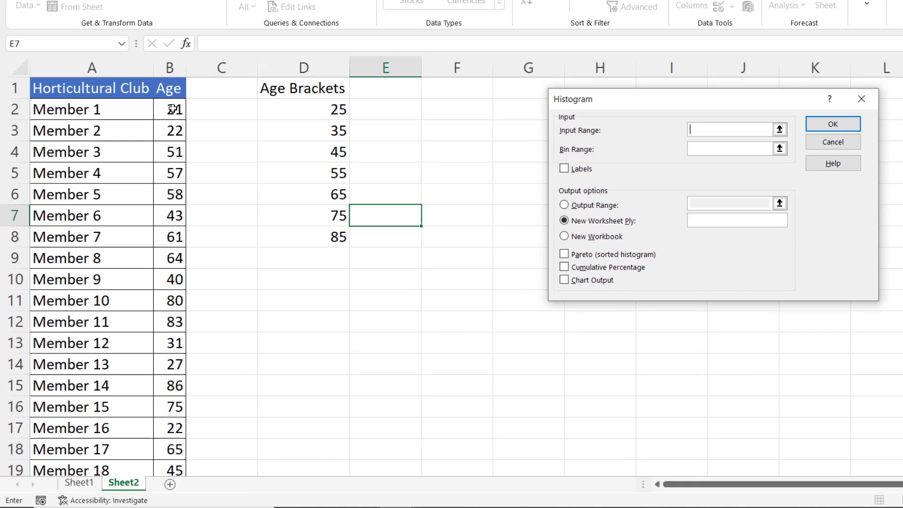
click(196, 66)
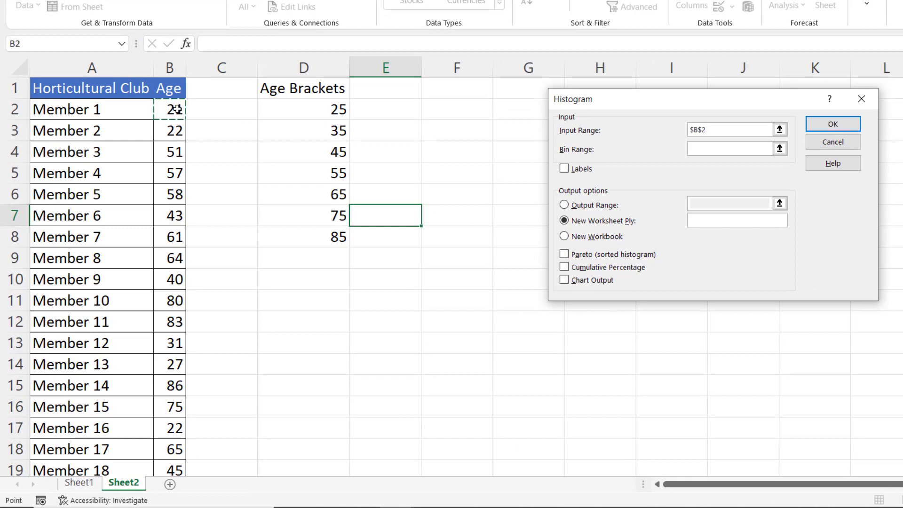
key(ctrl+shift+Down)
key(ctrl+BackSpace)
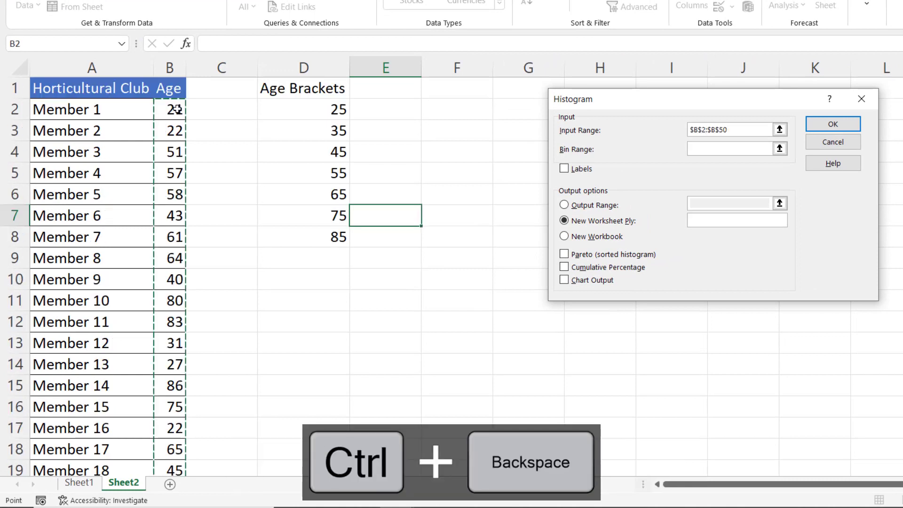
- Set Bin Range D2:D8, Output Range F1 with Chart Output, and run the histogram
click(703, 150)
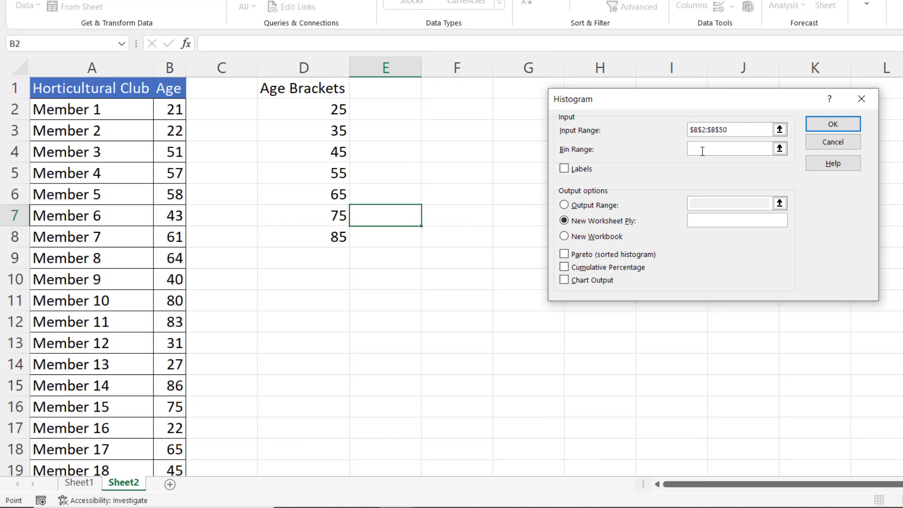
drag(316, 112, 302, 235)
click(565, 205)
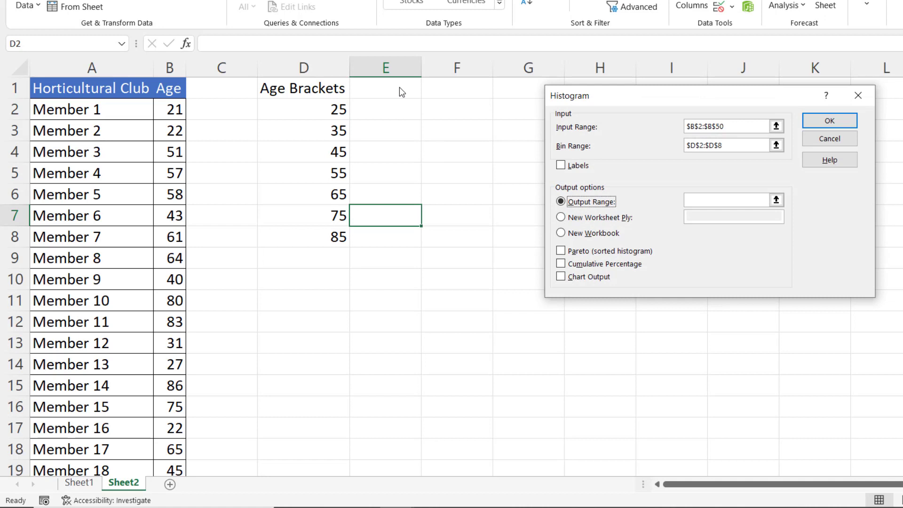
click(750, 206)
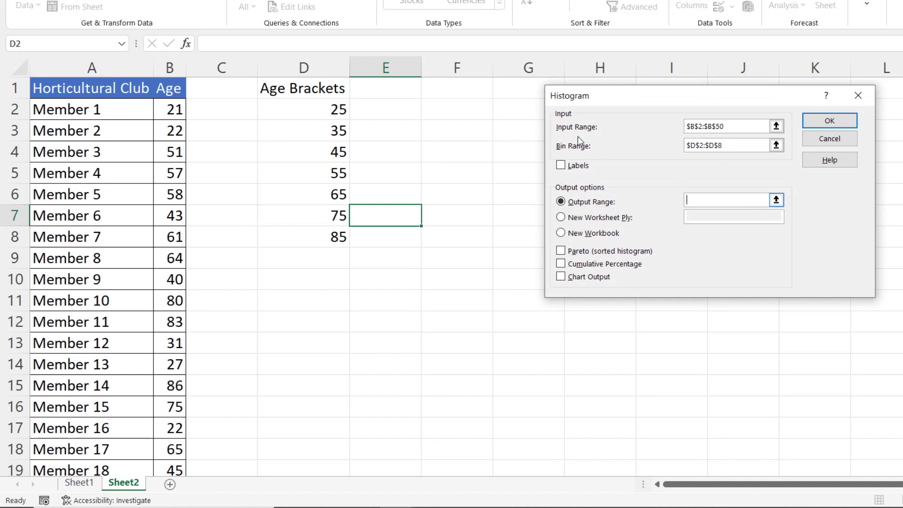
click(465, 88)
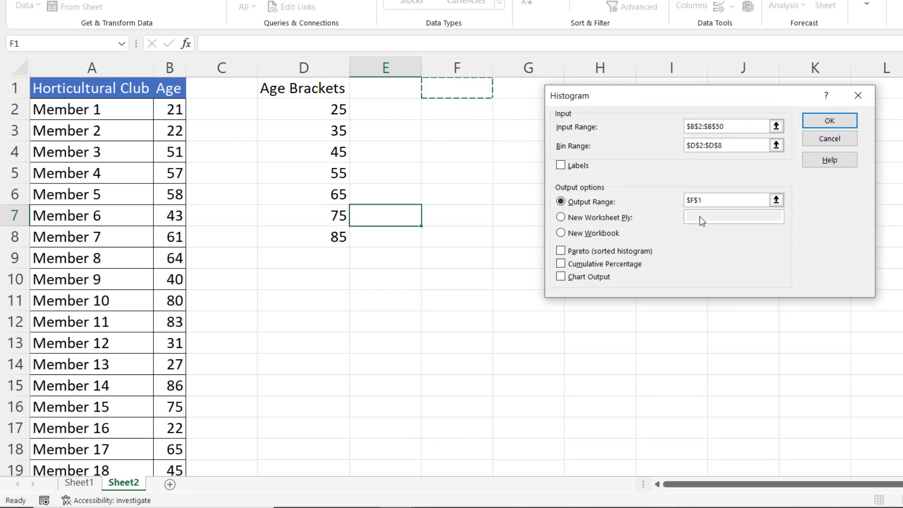
click(560, 277)
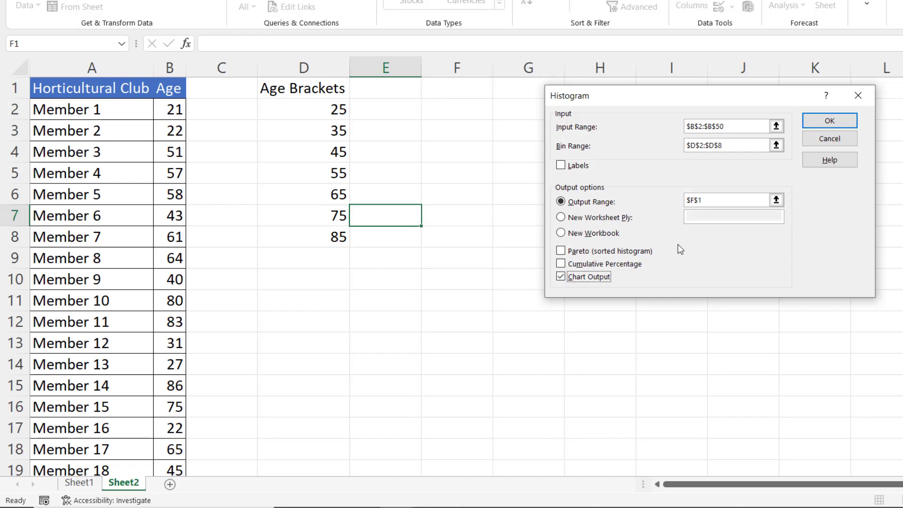
click(829, 121)
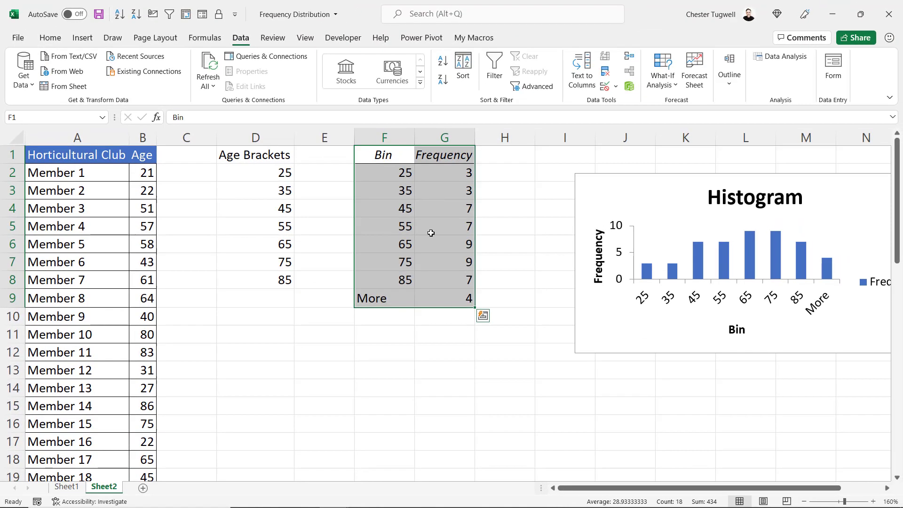
- After checking Sheet1's bracket table, move Sheet2's histogram chart beside the table and make it taller
click(66, 489)
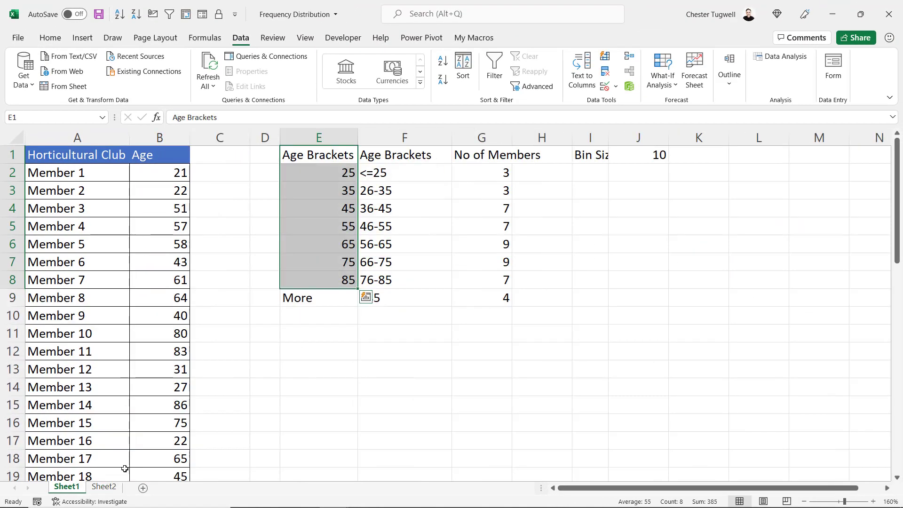
click(105, 487)
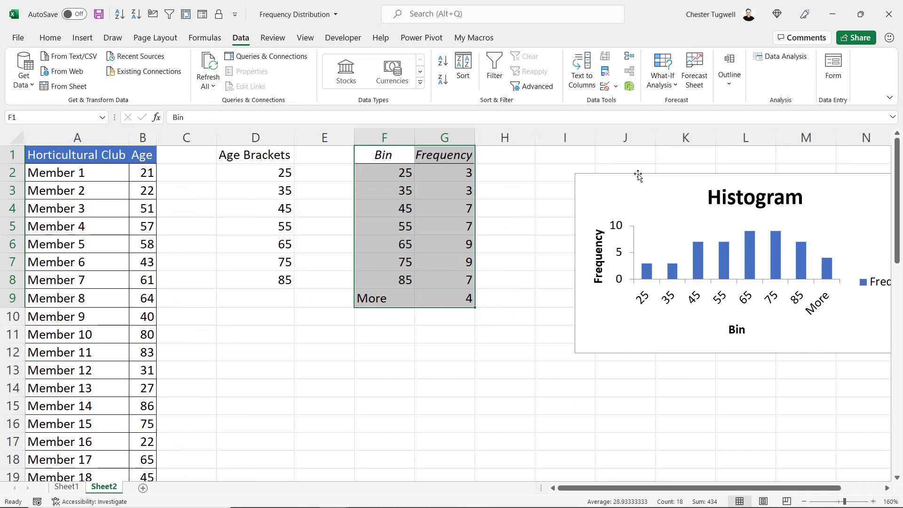
drag(635, 173, 566, 153)
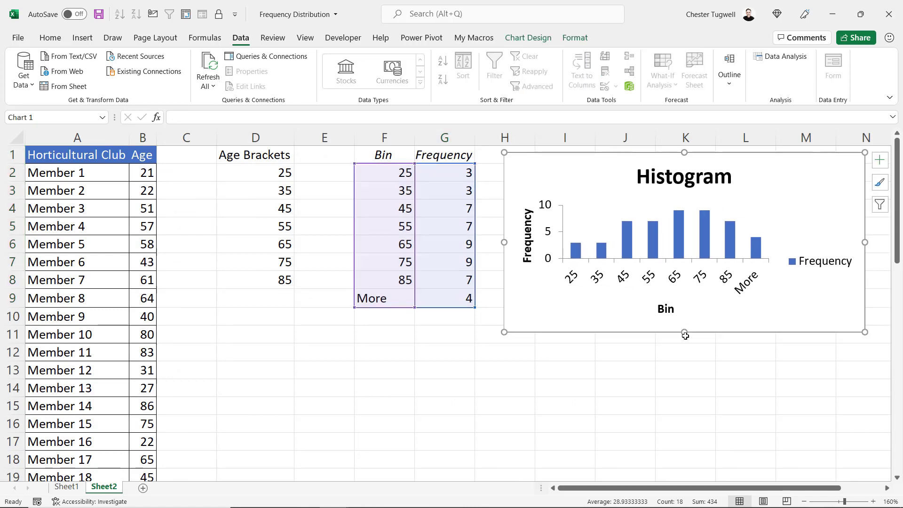
drag(684, 332, 685, 386)
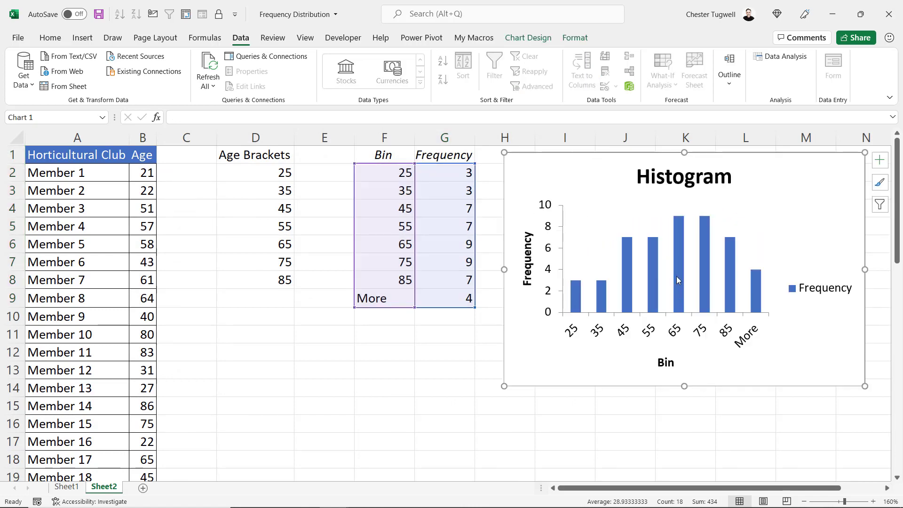
- Set the histogram bars' Gap Width to 0% so the bars touch
mouse_move(678, 280)
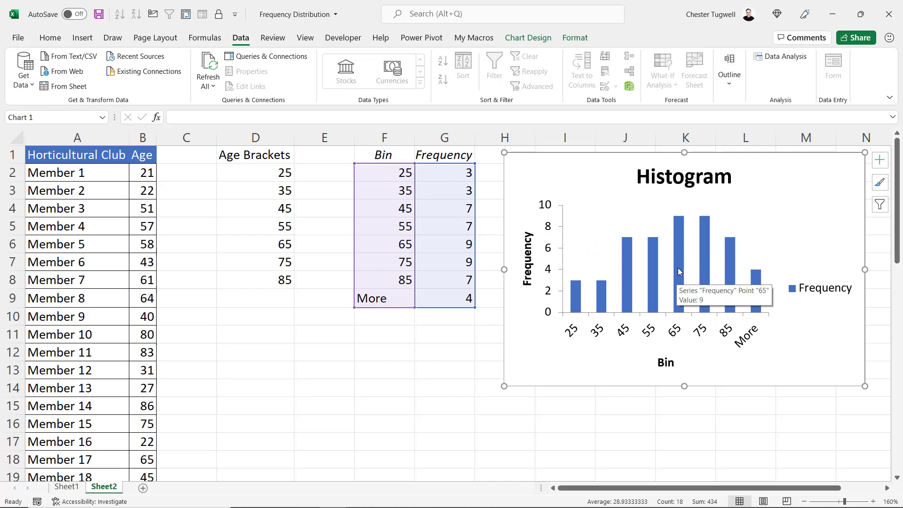
double_click(679, 267)
drag(819, 280, 807, 281)
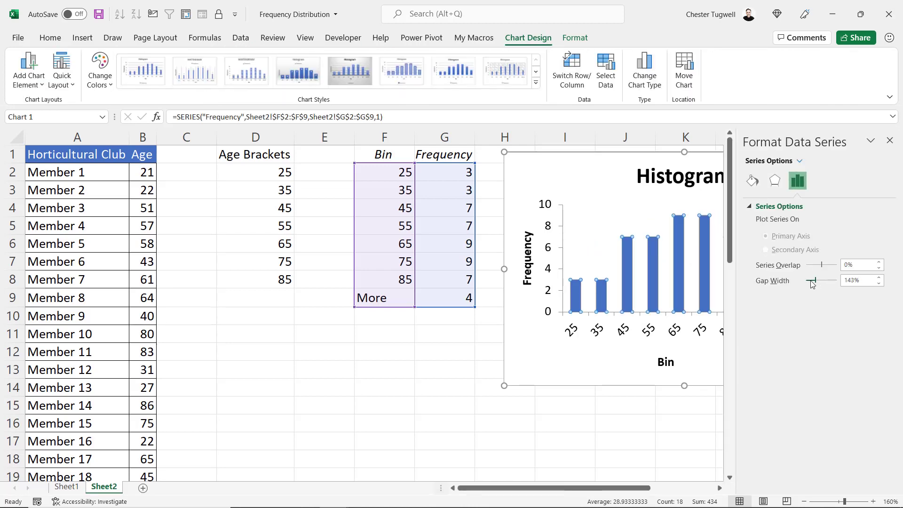
click(656, 407)
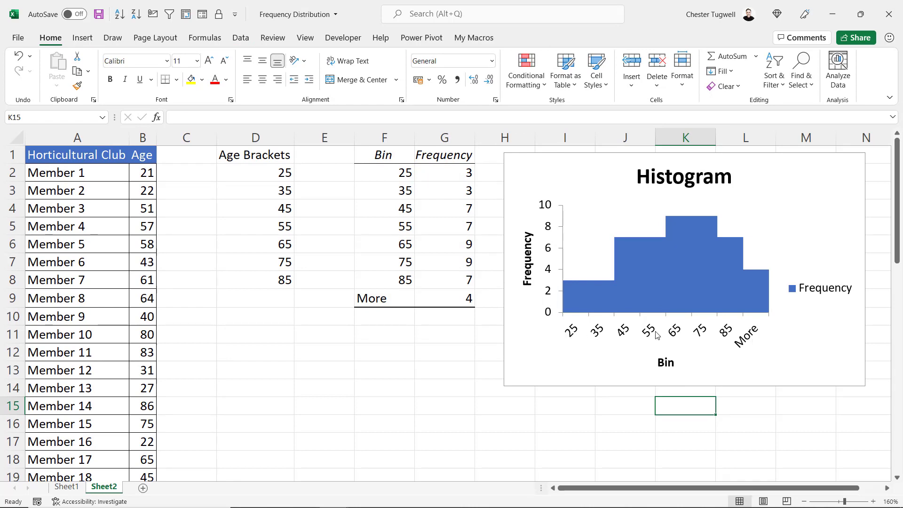
click(66, 487)
click(143, 172)
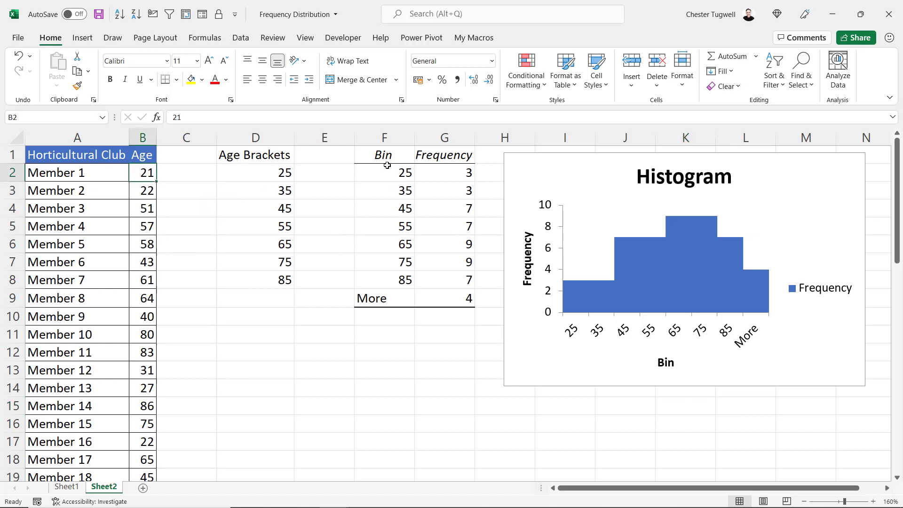